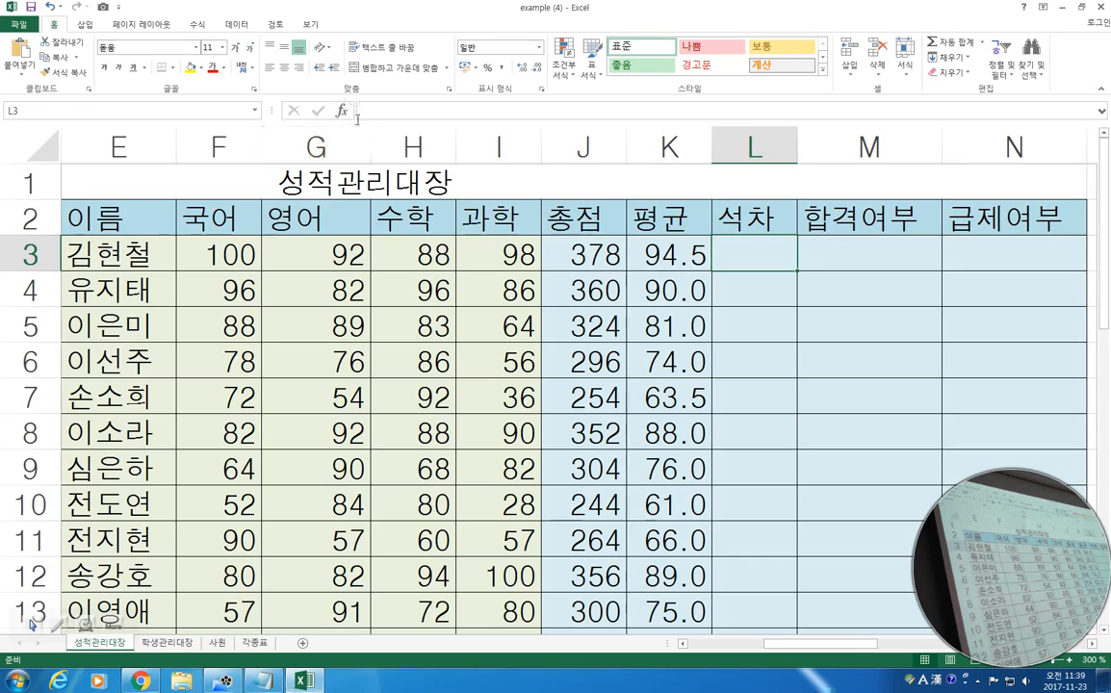
Insert the RANK function in cell L3, choosing it from the list of all functions
{"action": "left_click", "coordinate": [342, 113]}
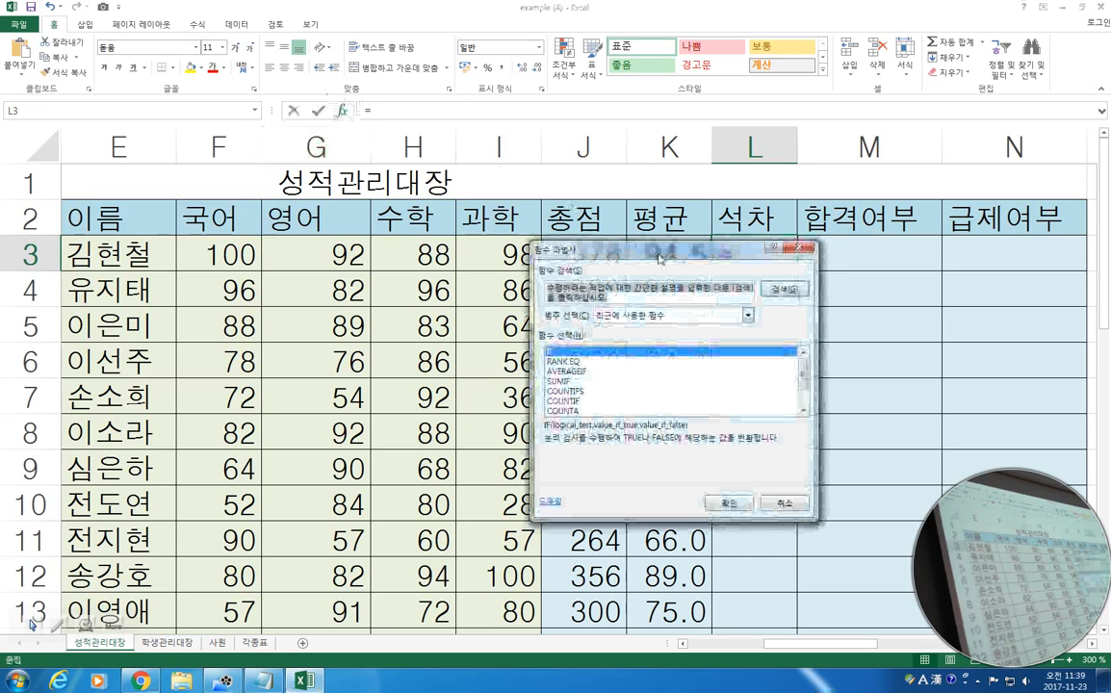
{"action": "left_click_drag", "start_coordinate": [660, 251], "coordinate": [612, 149]}
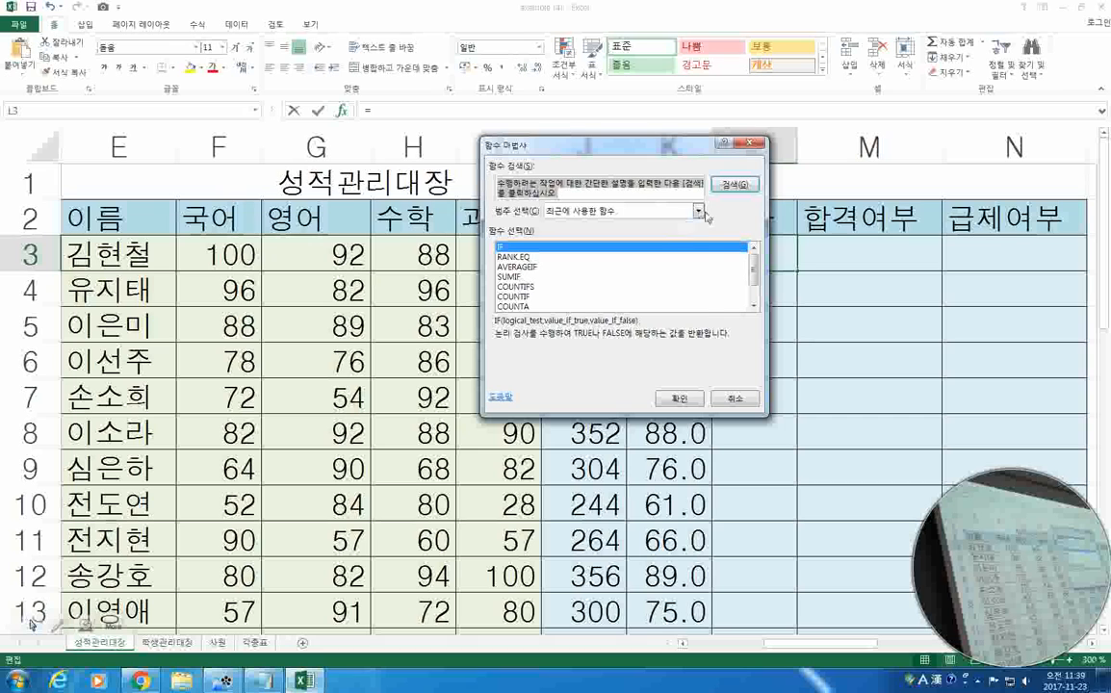
{"action": "left_click", "coordinate": [642, 210]}
{"action": "left_click", "coordinate": [670, 234]}
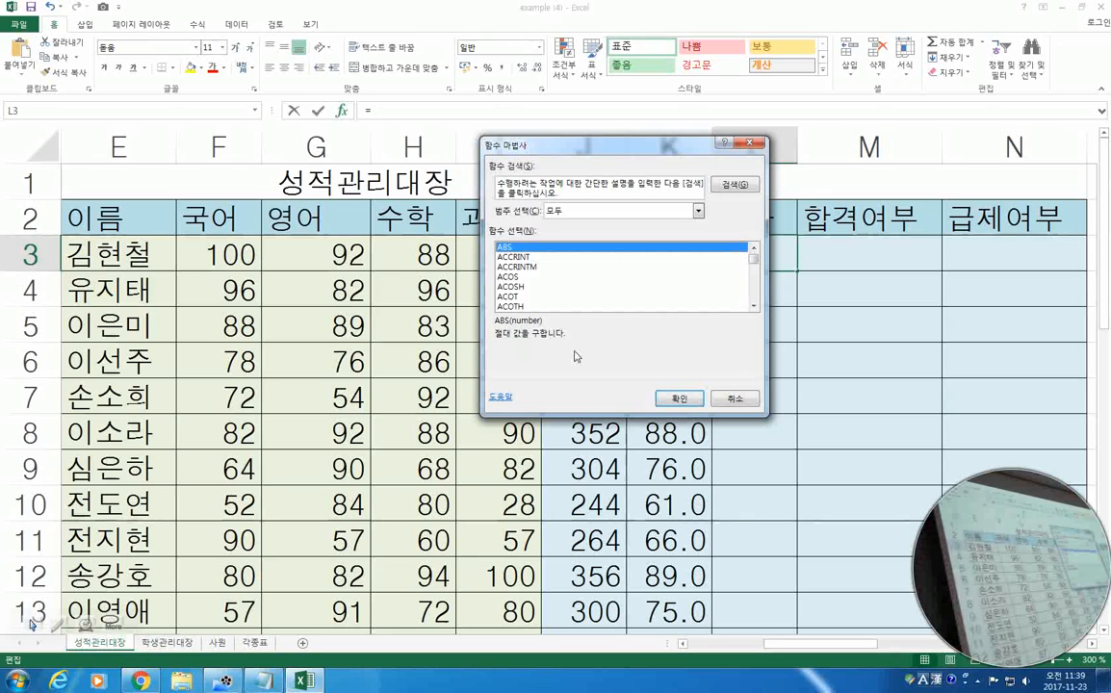
{"action": "key", "text": "Down"}
{"action": "key", "text": "Down"}
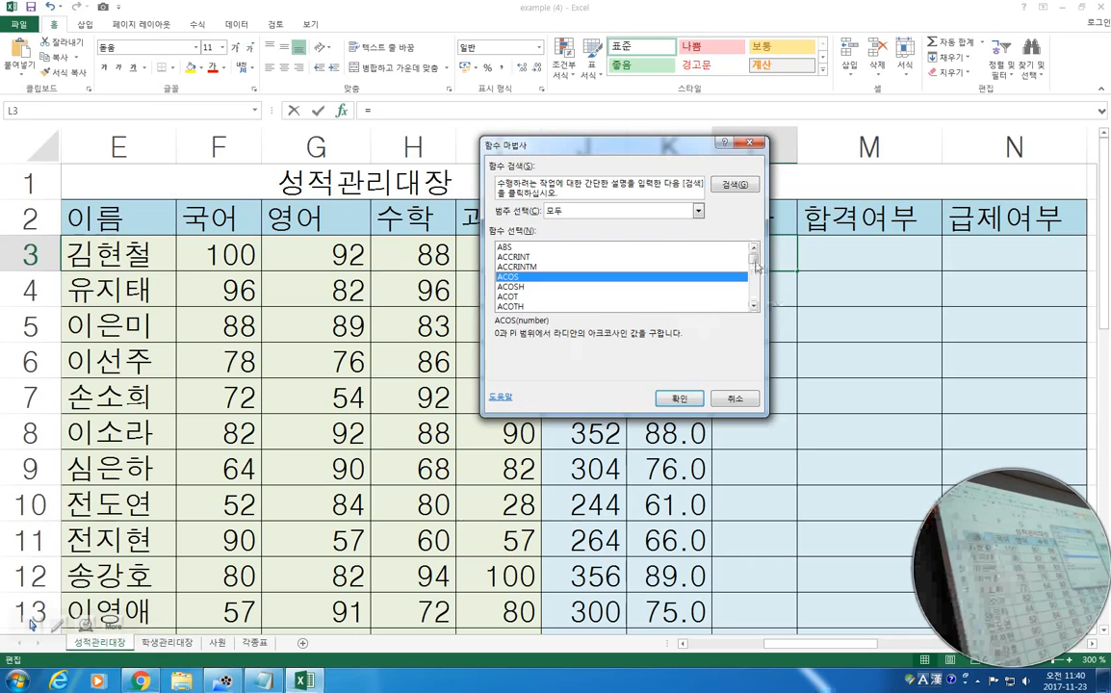
{"action": "left_click_drag", "start_coordinate": [755, 266], "coordinate": [755, 291]}
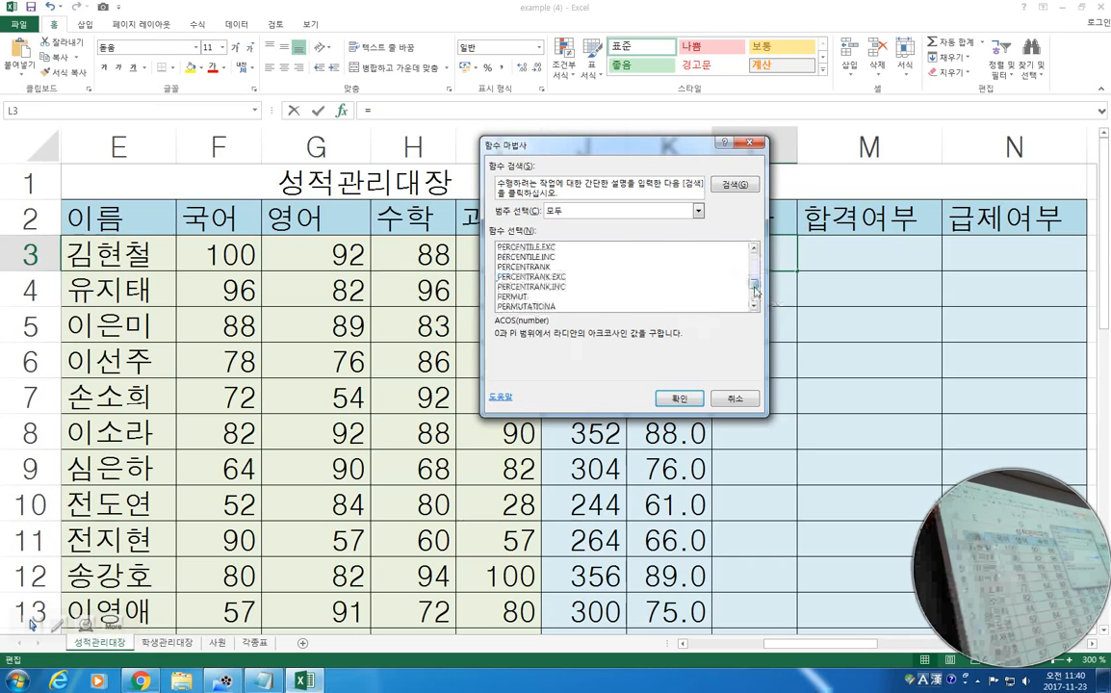
{"action": "scroll", "coordinate": [699, 291], "scroll_direction": "down", "scroll_amount": 8}
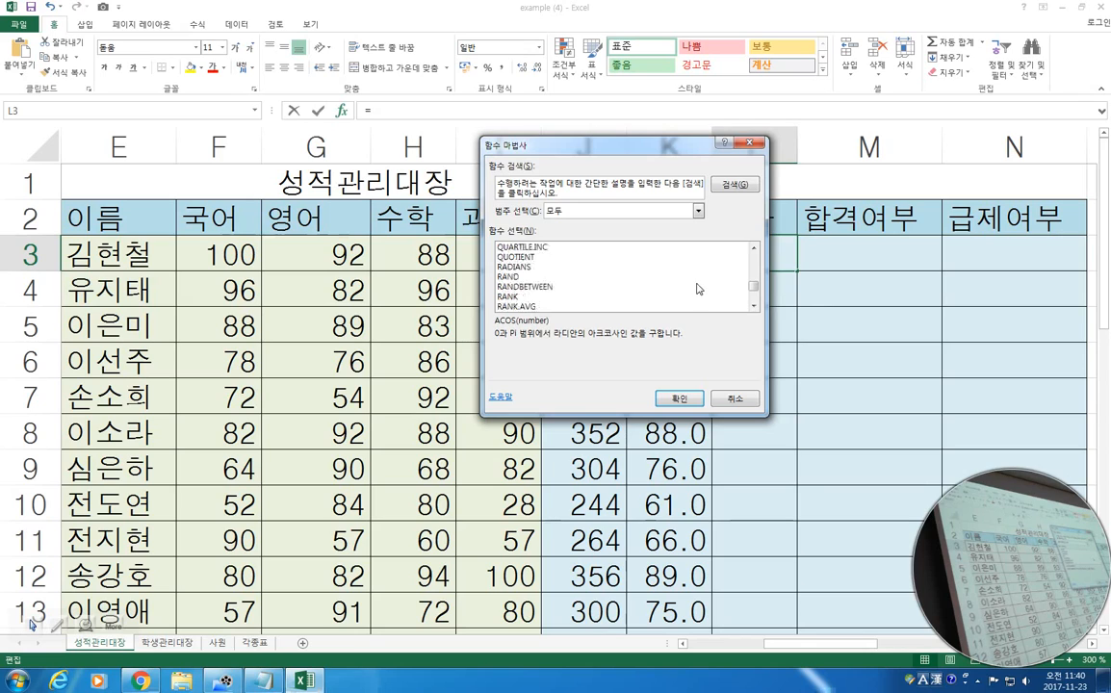
{"action": "left_click", "coordinate": [538, 298]}
{"action": "scroll", "coordinate": [616, 288], "scroll_direction": "down", "scroll_amount": 1}
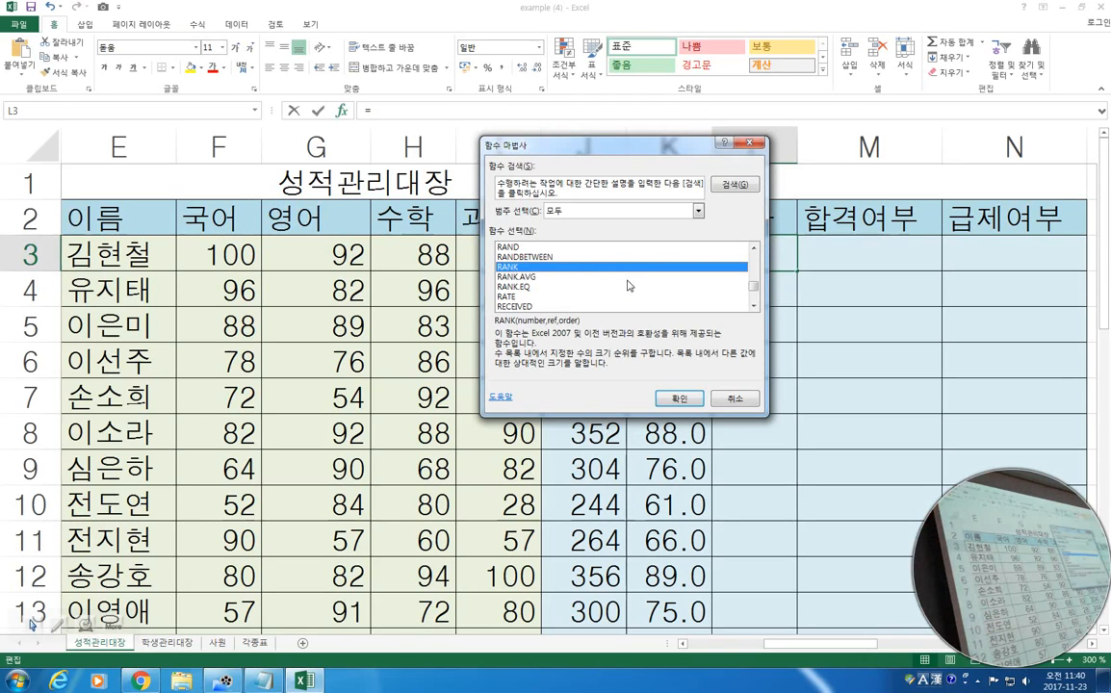
{"action": "left_click", "coordinate": [678, 401]}
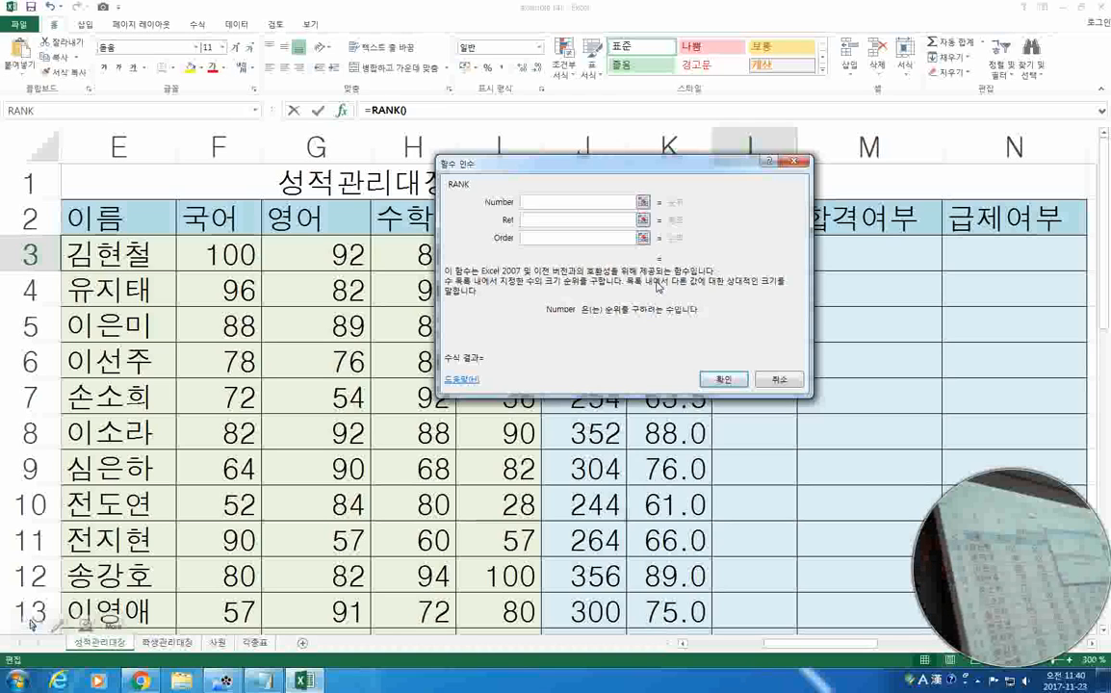
{"action": "type", "text": "k3"}
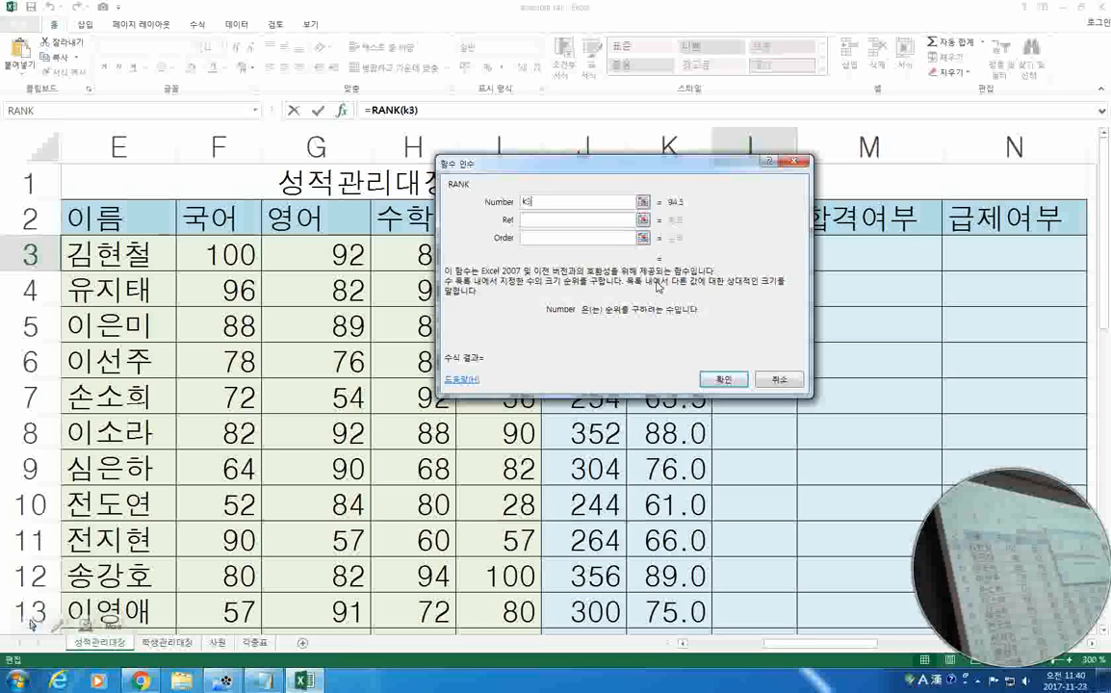
{"action": "key", "text": "BackSpace"}
{"action": "key", "text": "BackSpace"}
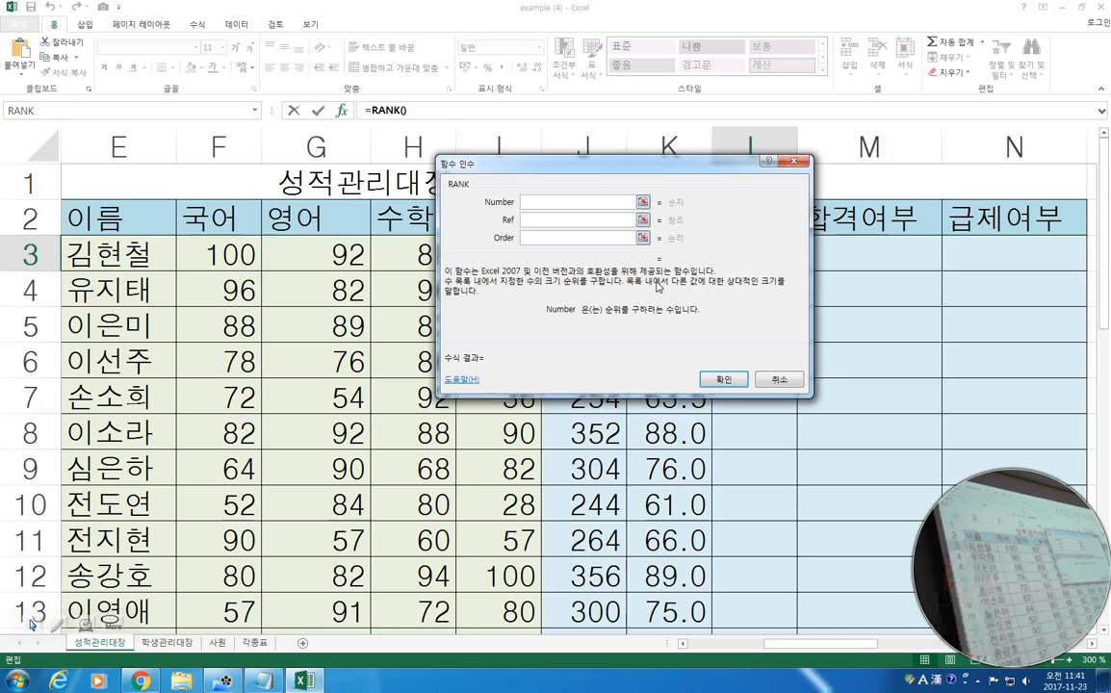
Set the RANK function's Number argument to cell K3 by picking it in the sheet
{"action": "left_click", "coordinate": [642, 203]}
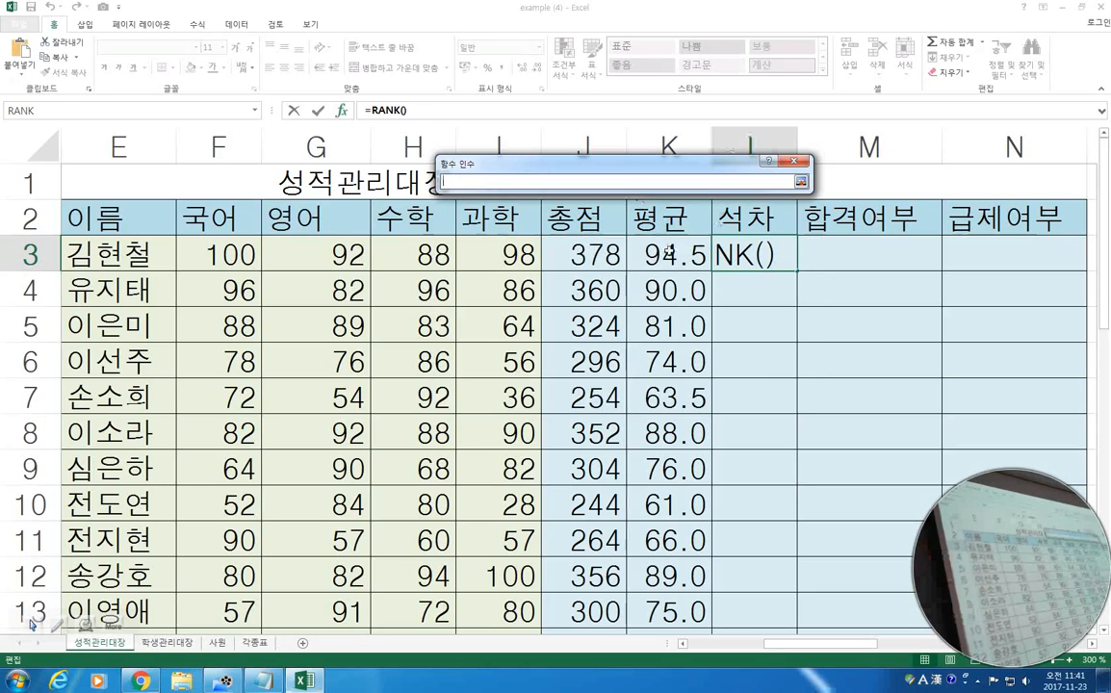
{"action": "left_click", "coordinate": [668, 252]}
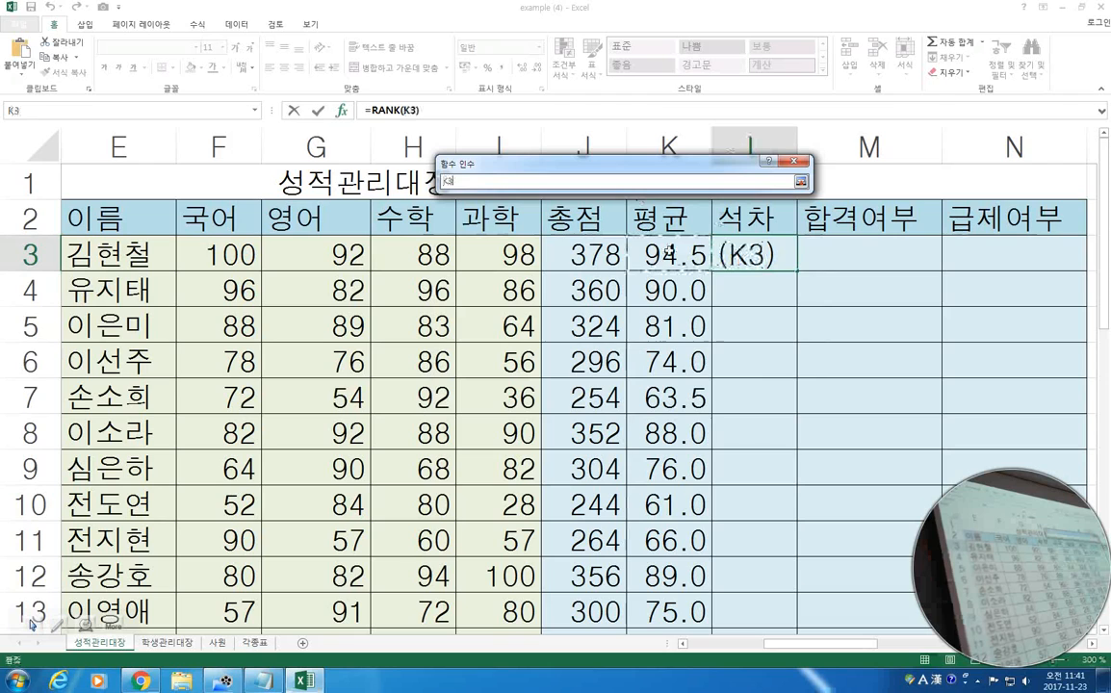
{"action": "left_click", "coordinate": [801, 182]}
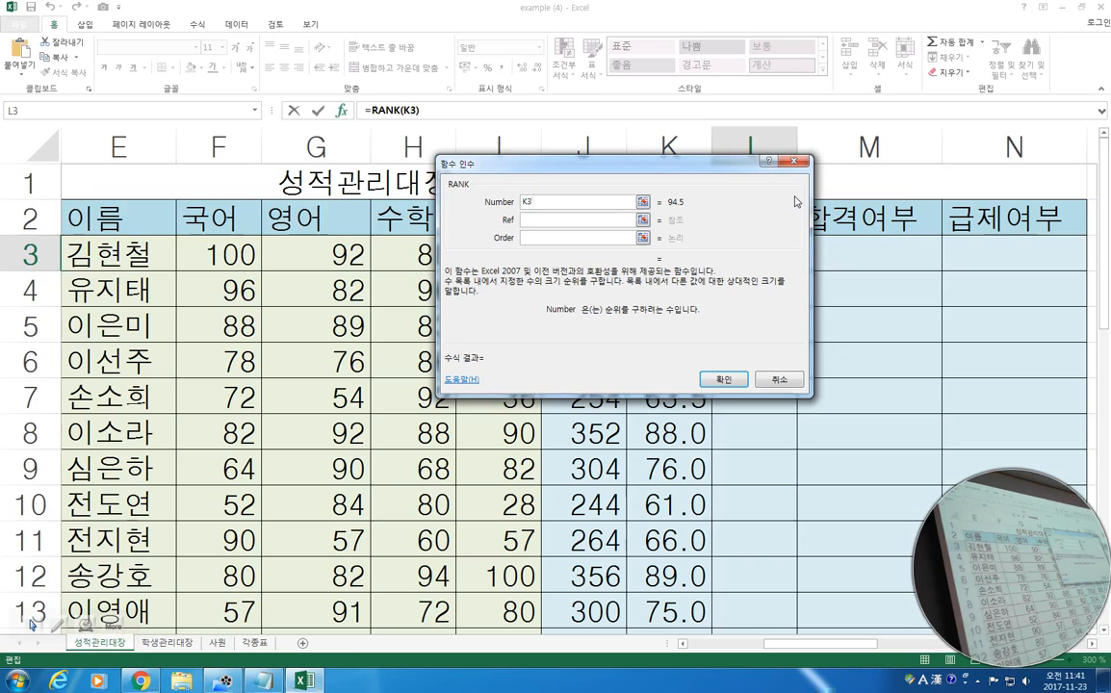
Set the RANK function's Ref argument to K3:K29, leave Order empty and finish the formula
{"action": "left_click_drag", "start_coordinate": [669, 173], "coordinate": [460, 179]}
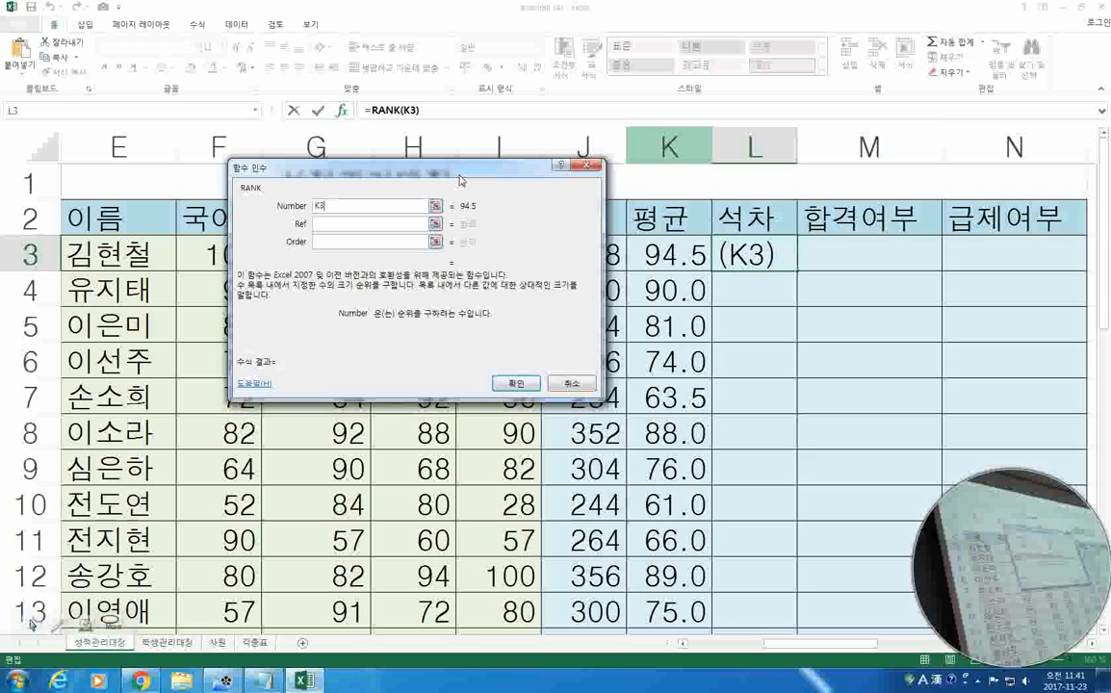
{"action": "left_click", "coordinate": [342, 223]}
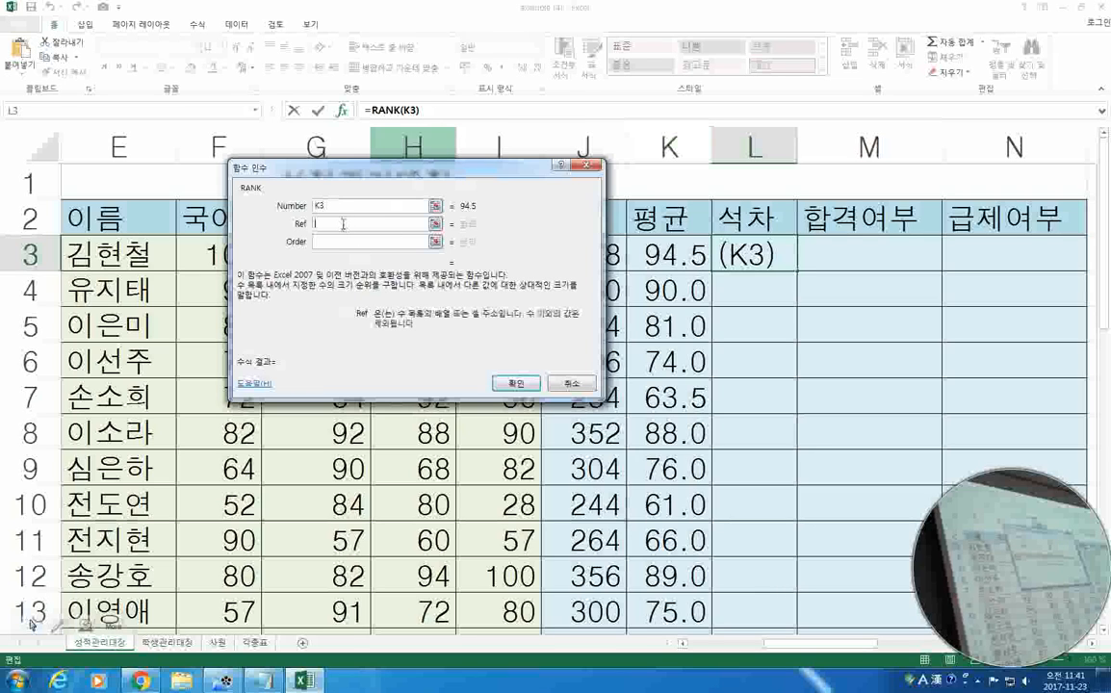
{"action": "left_click_drag", "start_coordinate": [669, 255], "coordinate": [664, 541]}
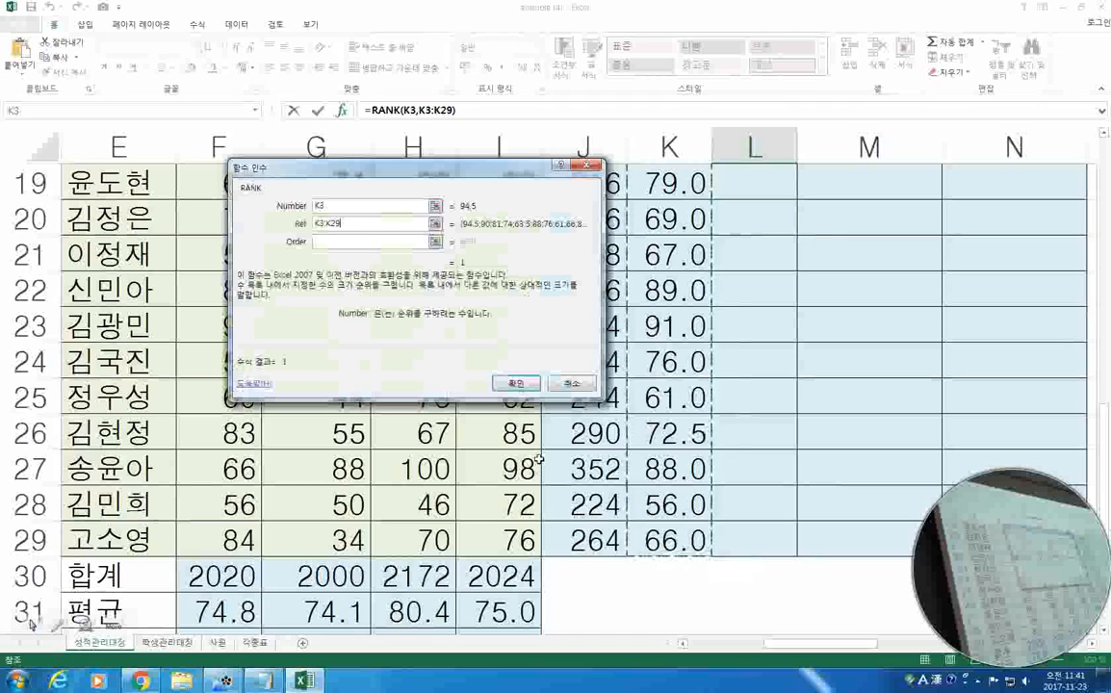
{"action": "scroll", "coordinate": [538, 460], "scroll_direction": "up", "scroll_amount": 4}
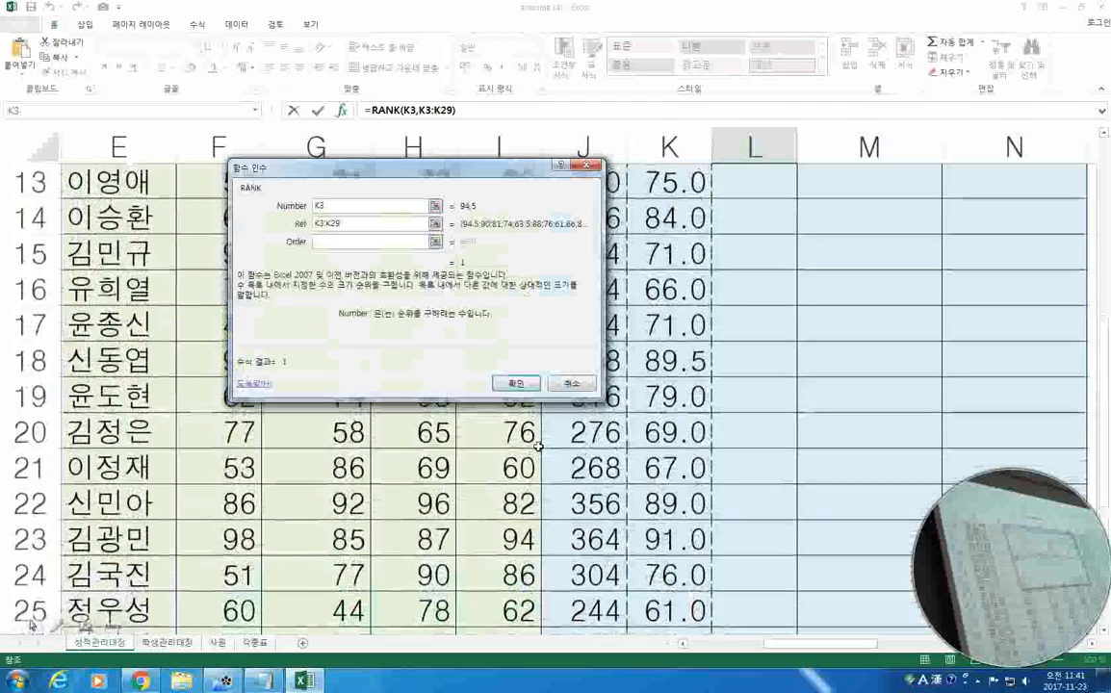
{"action": "scroll", "coordinate": [538, 445], "scroll_direction": "up", "scroll_amount": 2}
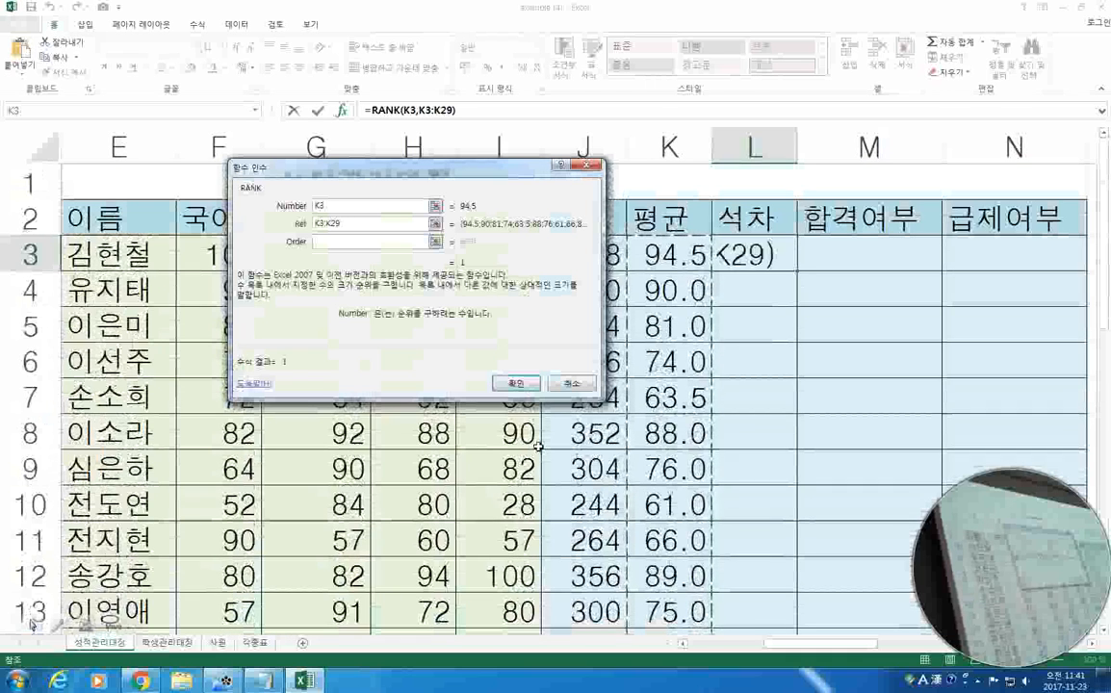
{"action": "left_click", "coordinate": [346, 242]}
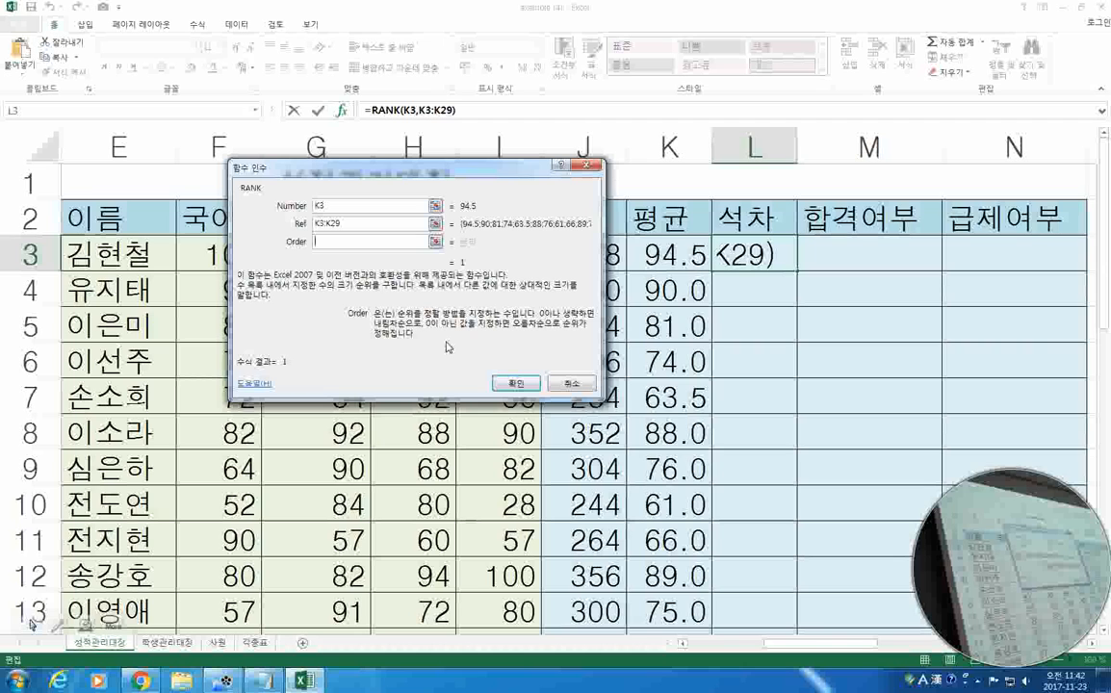
{"action": "left_click", "coordinate": [515, 383]}
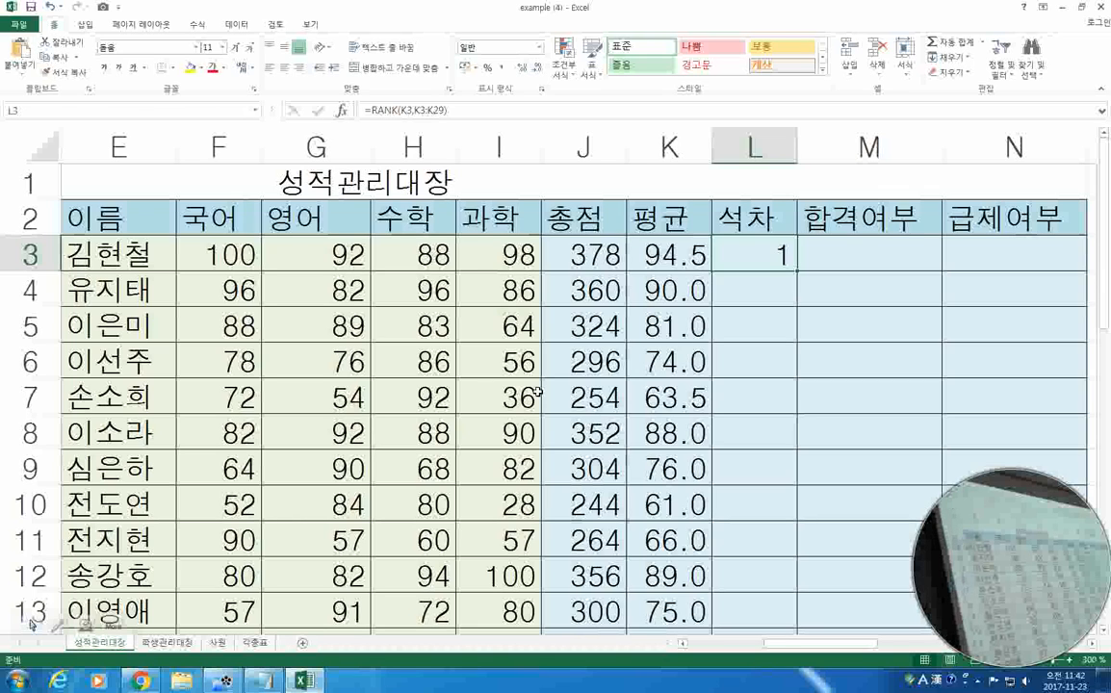
Review the RANK formula in L3 and fill it down the 석차 column to L29
{"action": "double_click", "coordinate": [777, 255]}
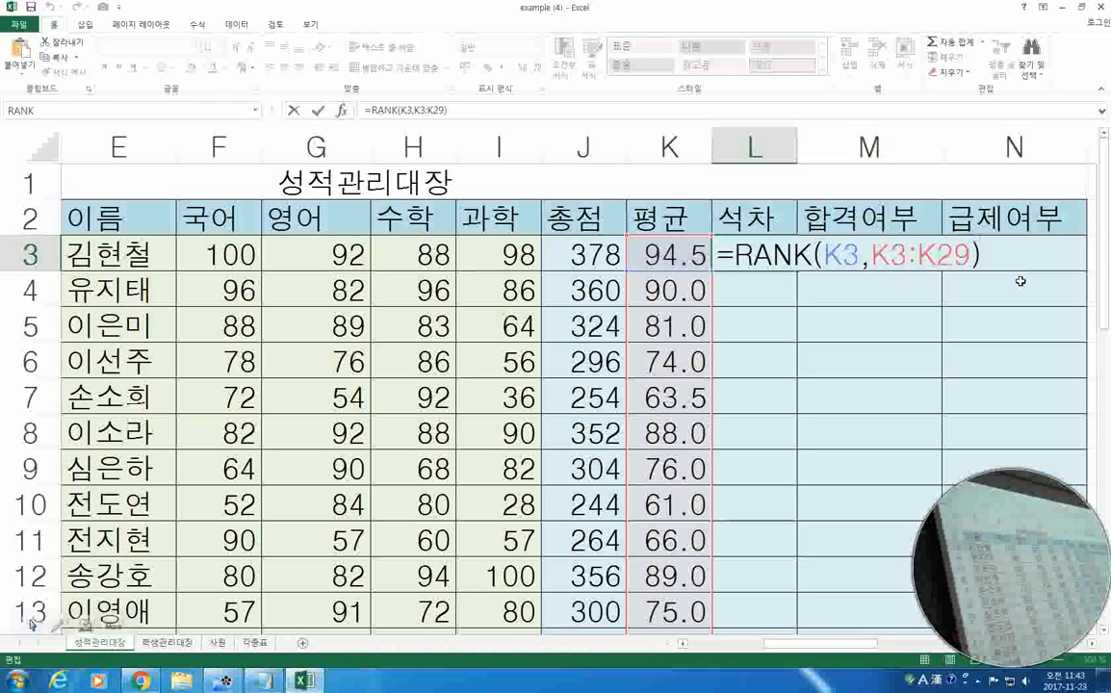
{"action": "key", "text": "ctrl+Return"}
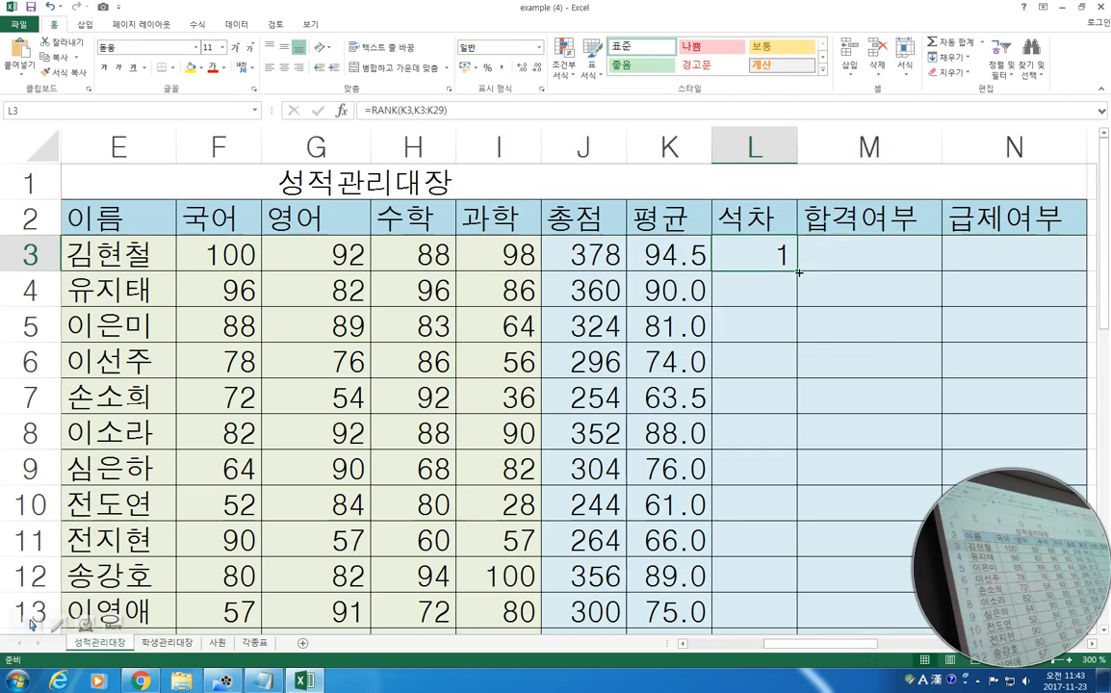
{"action": "left_click_drag", "start_coordinate": [802, 271], "coordinate": [801, 508]}
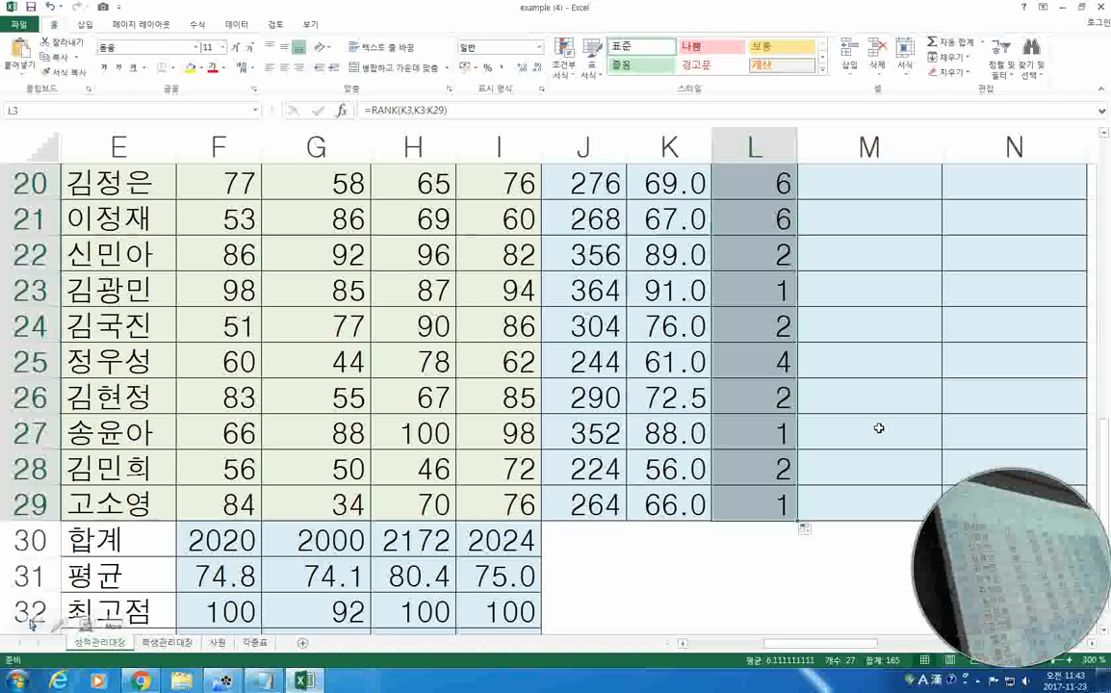
{"action": "scroll", "coordinate": [841, 330], "scroll_direction": "up", "scroll_amount": 6}
{"action": "scroll", "coordinate": [840, 332], "scroll_direction": "up", "scroll_amount": 1}
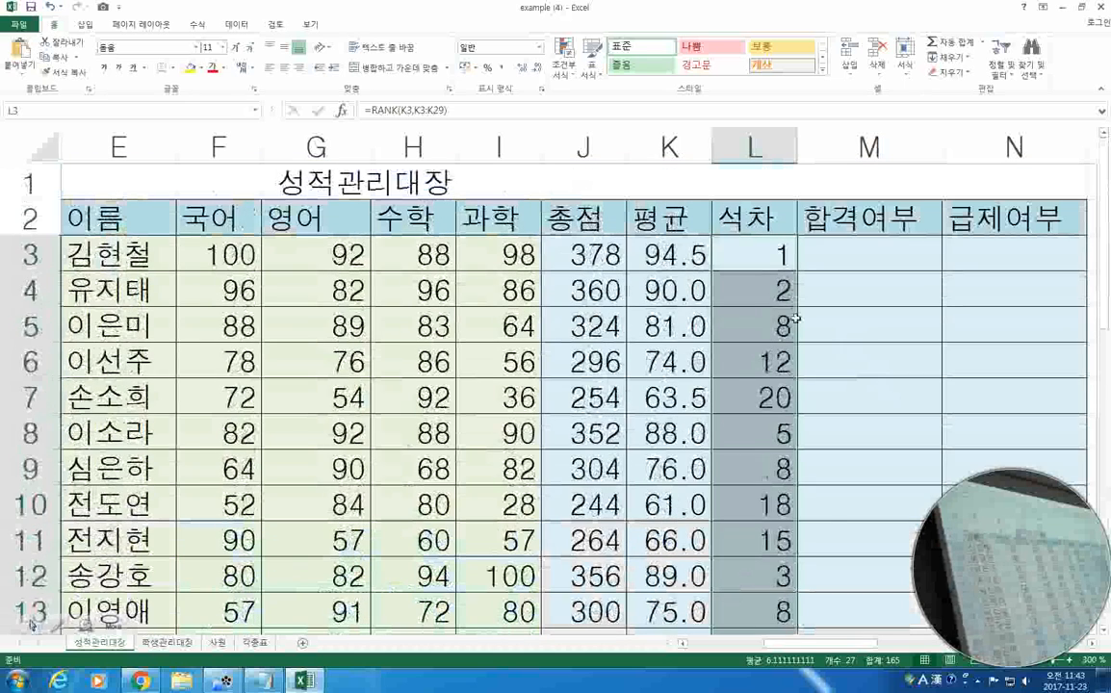
Examine how the cell reference changes in the average formulas of K3, K4 and K5
{"action": "left_click", "coordinate": [662, 252]}
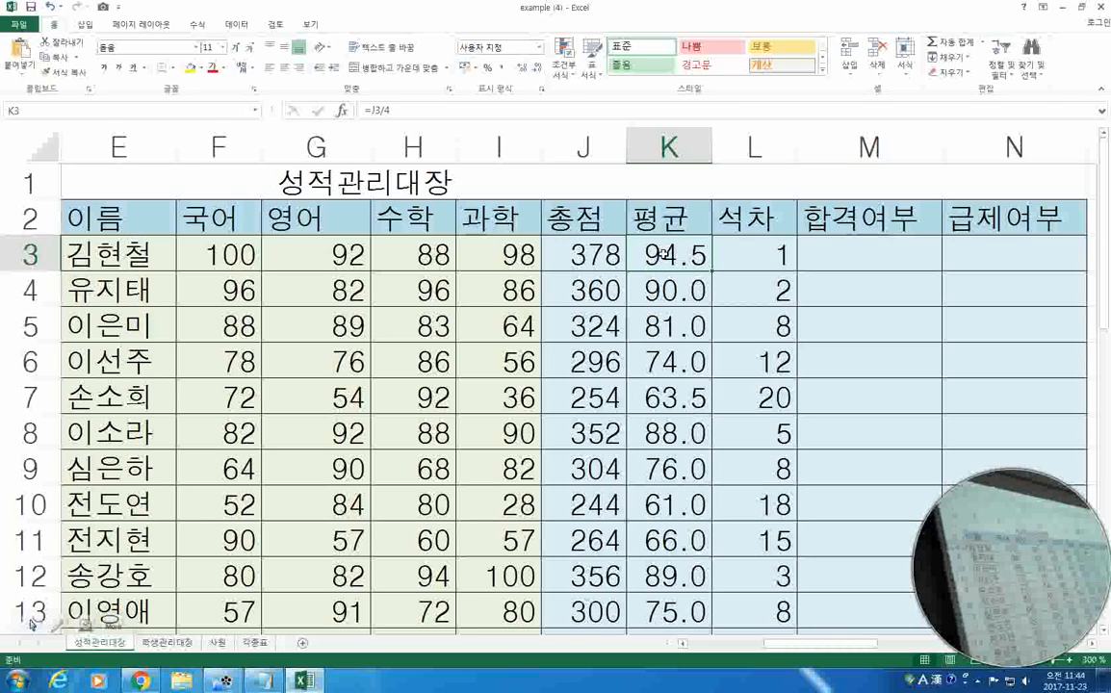
{"action": "double_click", "coordinate": [664, 254]}
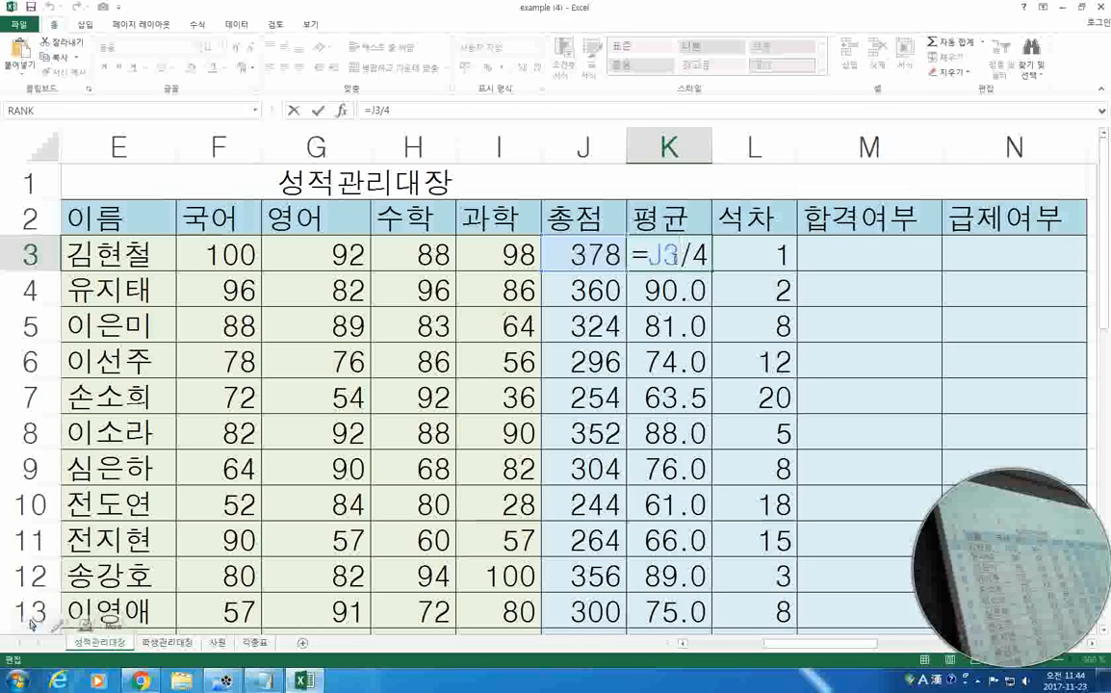
{"action": "key", "text": "Return"}
{"action": "double_click", "coordinate": [670, 289]}
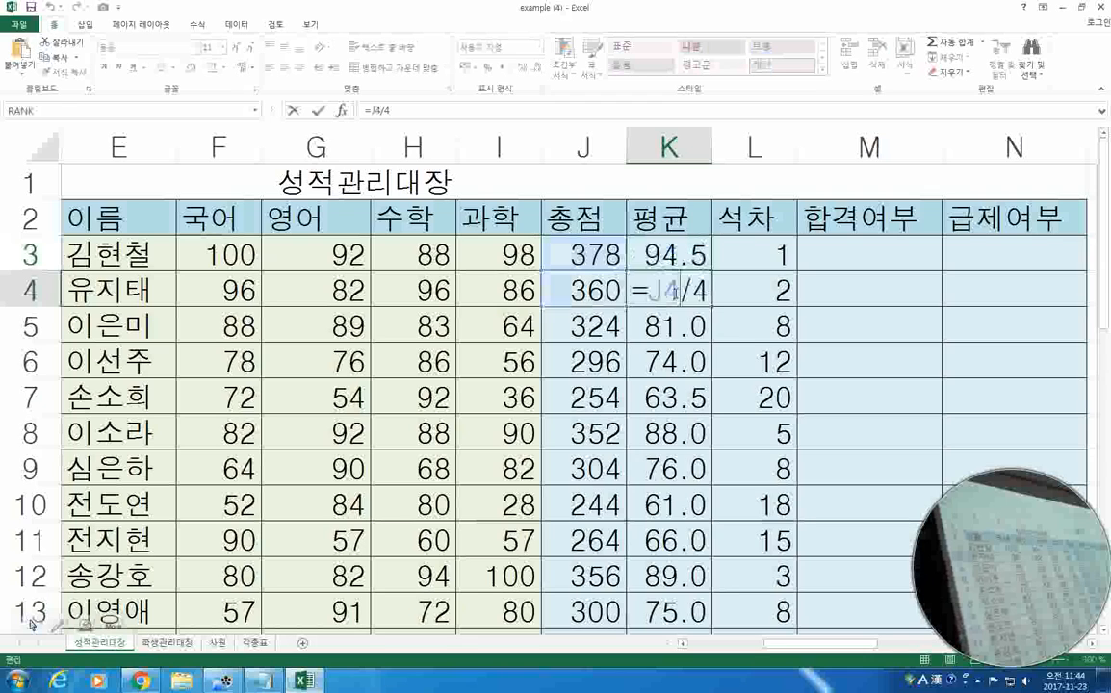
{"action": "key", "text": "Return"}
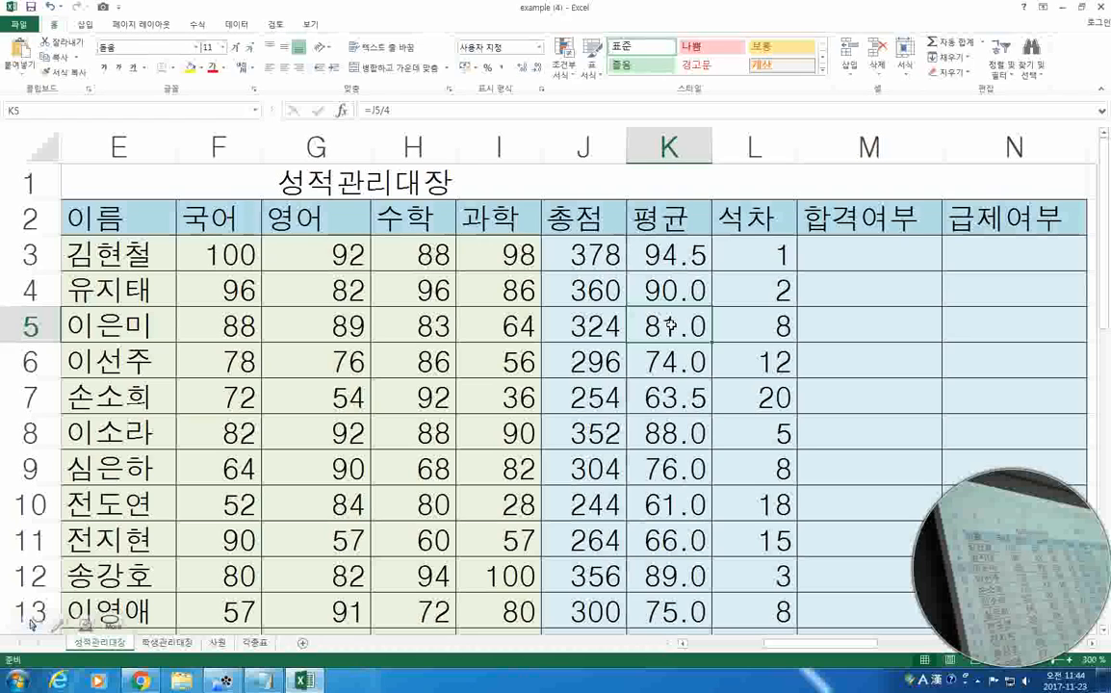
{"action": "double_click", "coordinate": [668, 326]}
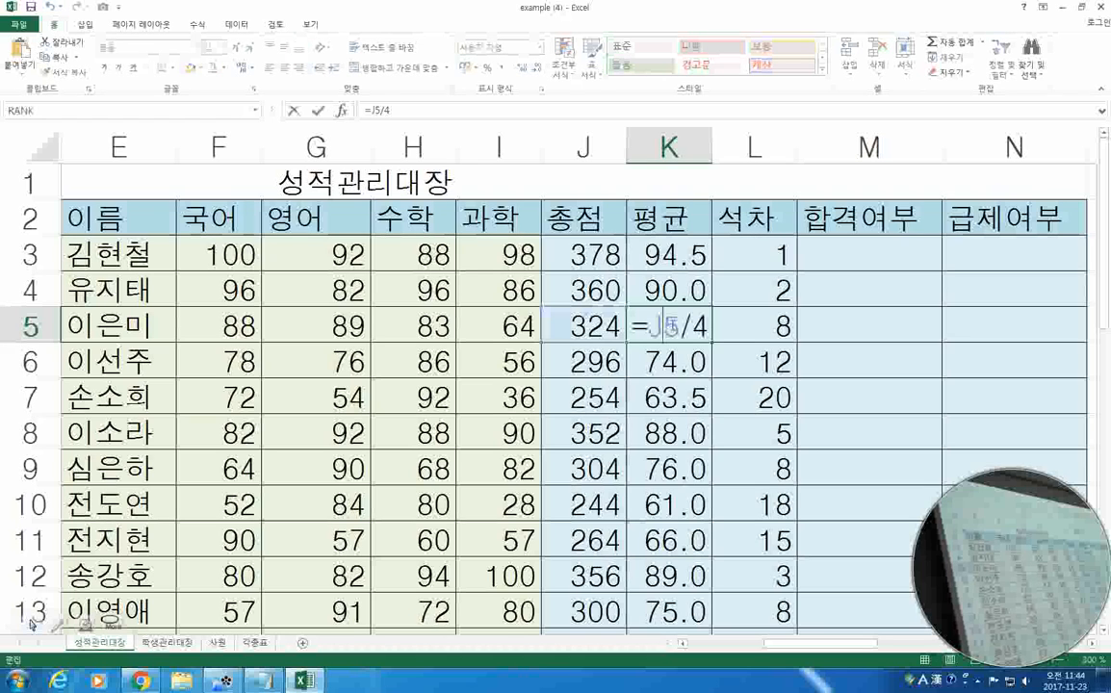
{"action": "key", "text": "Return"}
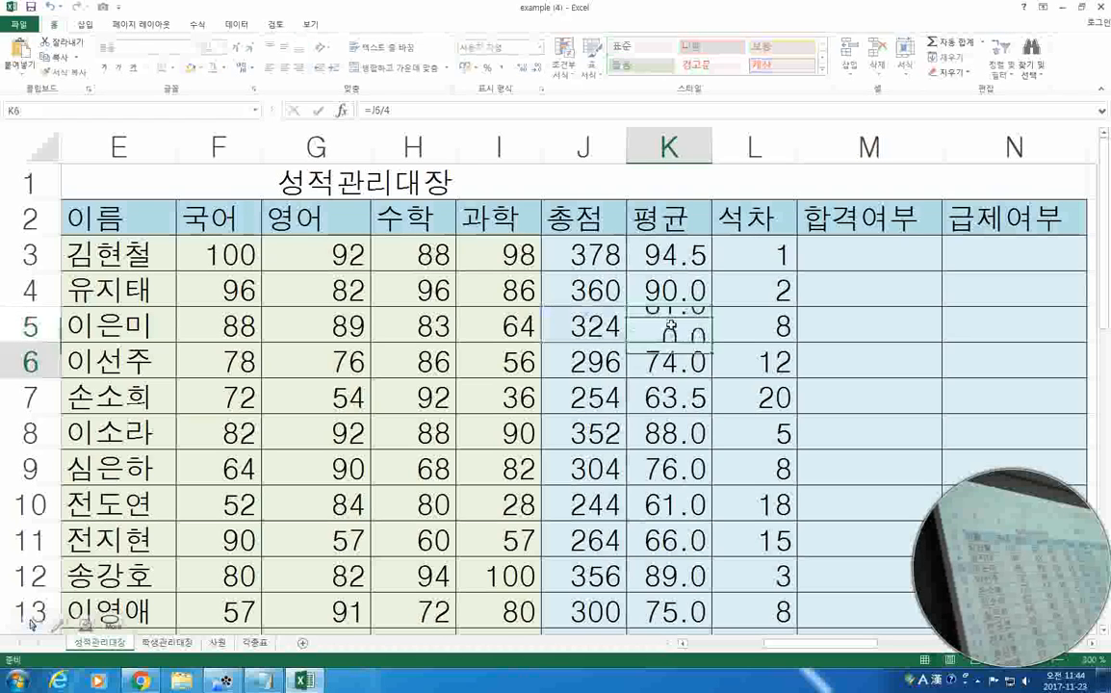
Compare the average formula in K3 with the one in K23, leaving both unchanged
{"action": "double_click", "coordinate": [673, 256]}
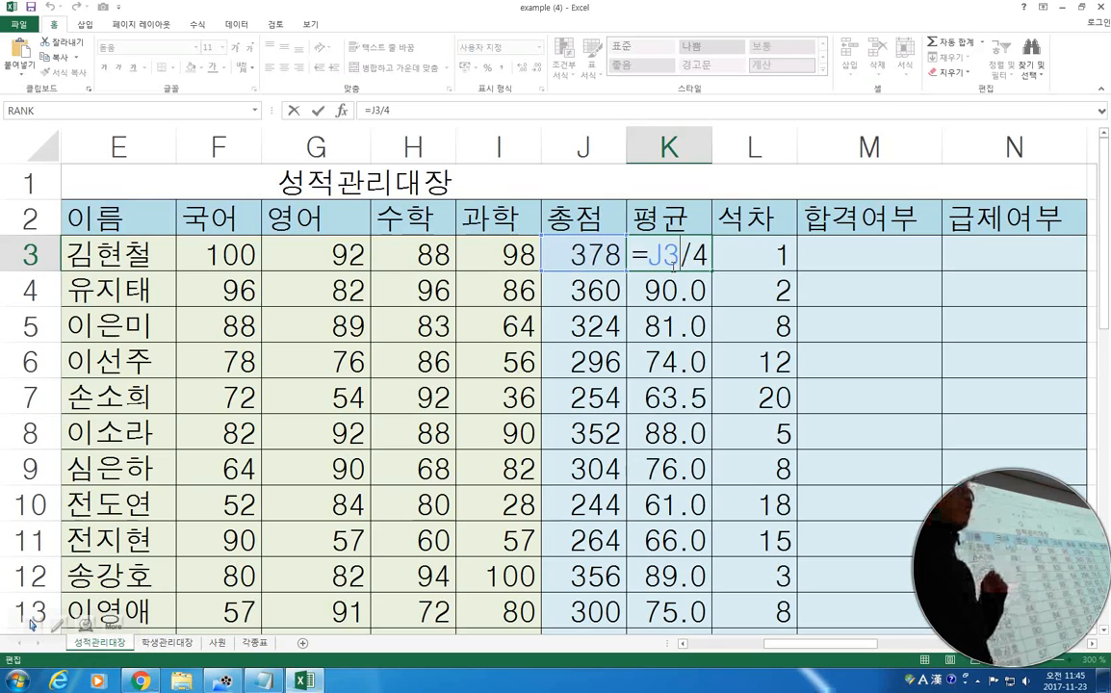
{"action": "key", "text": "Return"}
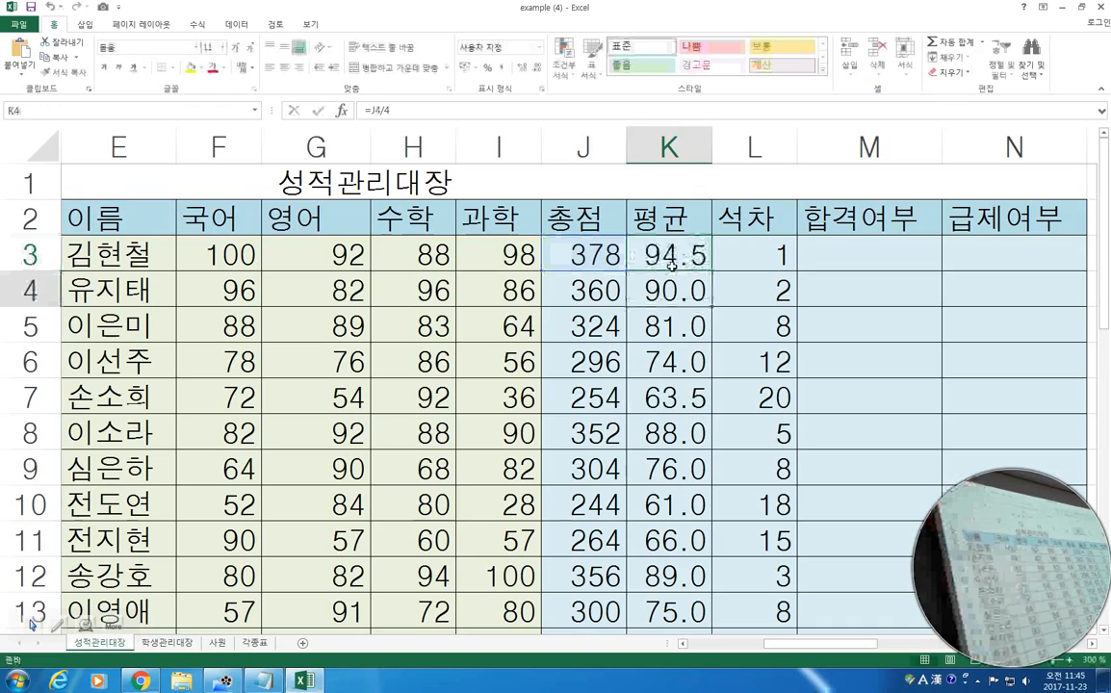
{"action": "scroll", "coordinate": [743, 515], "scroll_direction": "down", "scroll_amount": 3}
{"action": "scroll", "coordinate": [744, 514], "scroll_direction": "down", "scroll_amount": 3}
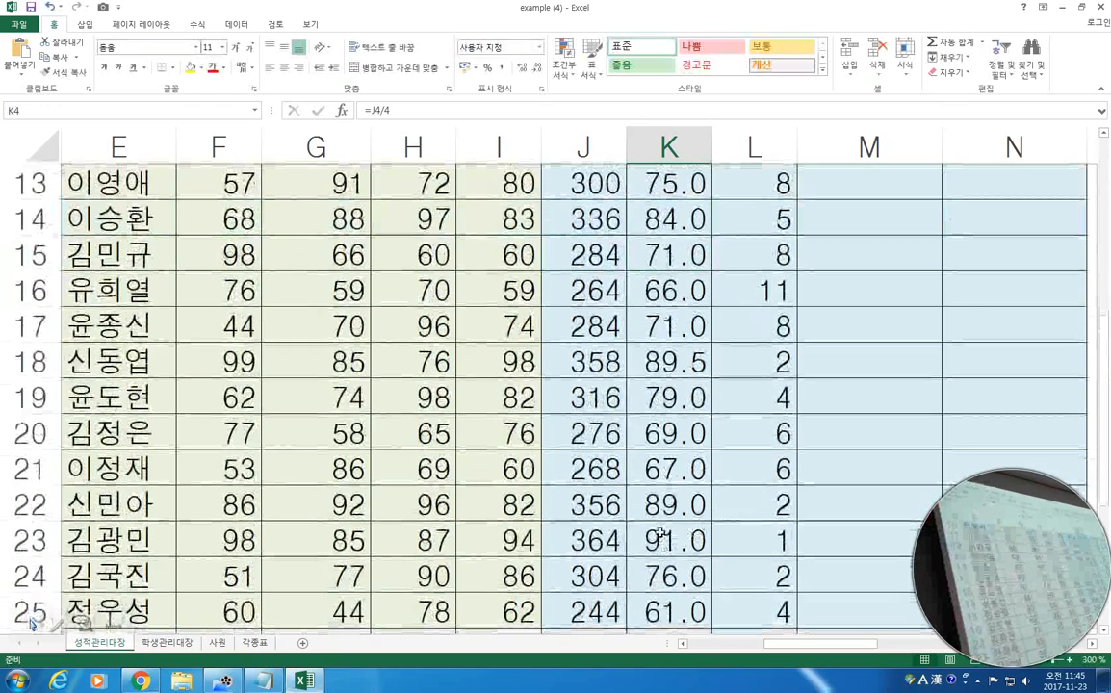
{"action": "double_click", "coordinate": [666, 541]}
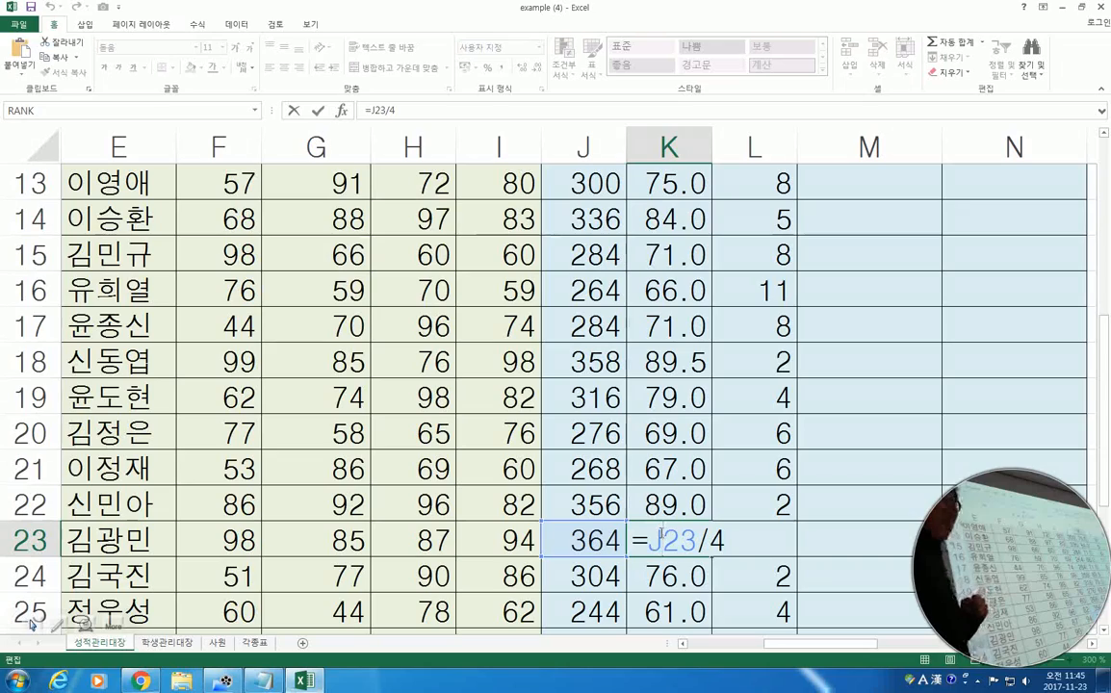
{"action": "key", "text": "Up"}
{"action": "key", "text": "Up"}
{"action": "key", "text": "Up"}
{"action": "key", "text": "Up"}
{"action": "key", "text": "Up"}
{"action": "key", "text": "Up"}
{"action": "key", "text": "Up"}
{"action": "key", "text": "Up"}
{"action": "key", "text": "Up"}
{"action": "key", "text": "Up"}
{"action": "key", "text": "Up"}
{"action": "key", "text": "Up"}
{"action": "key", "text": "Up"}
{"action": "key", "text": "Up"}
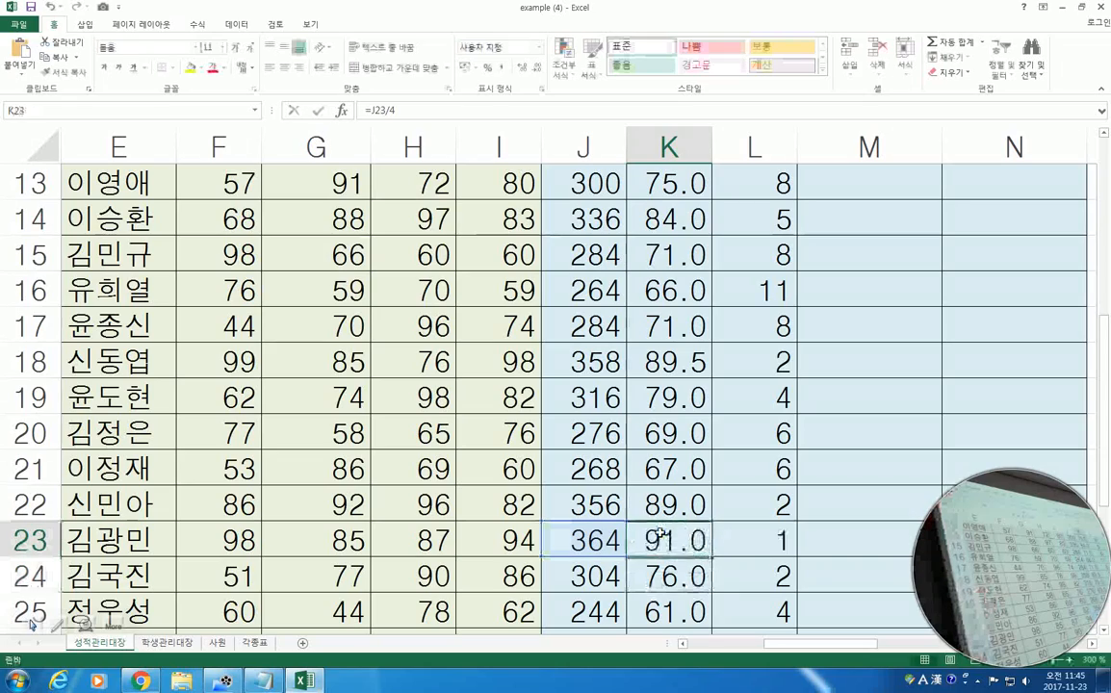
Examine the Number and Ref arguments of the RANK formula in L3, leaving the formula unchanged
{"action": "key", "text": "Up"}
{"action": "key", "text": "Up"}
{"action": "key", "text": "Up"}
{"action": "key", "text": "Up"}
{"action": "key", "text": "Up"}
{"action": "key", "text": "Up"}
{"action": "key", "text": "Up"}
{"action": "key", "text": "Up"}
{"action": "key", "text": "Down"}
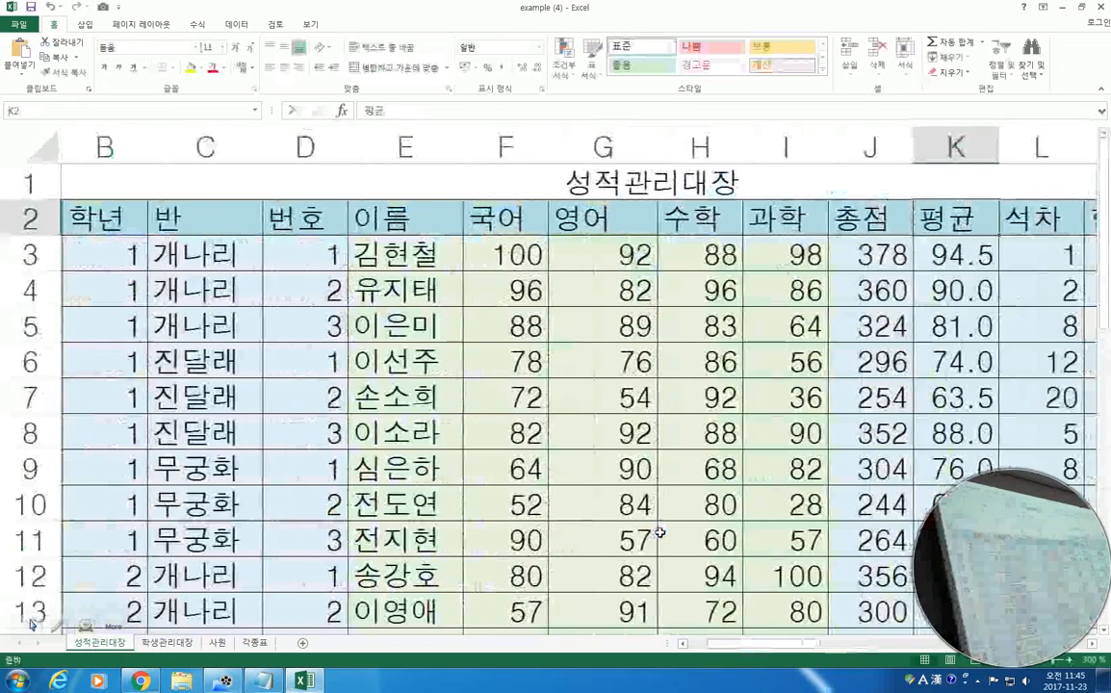
{"action": "key", "text": "Right"}
{"action": "key", "text": "Right"}
{"action": "key", "text": "Down"}
{"action": "key", "text": "Left"}
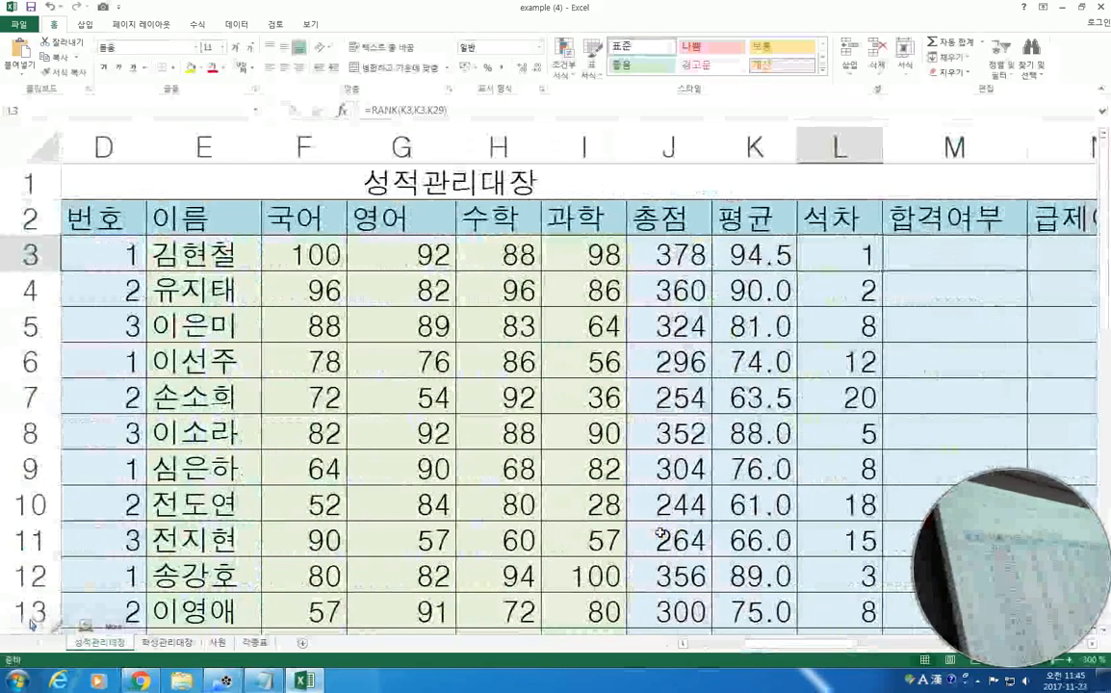
{"action": "key", "text": "F2"}
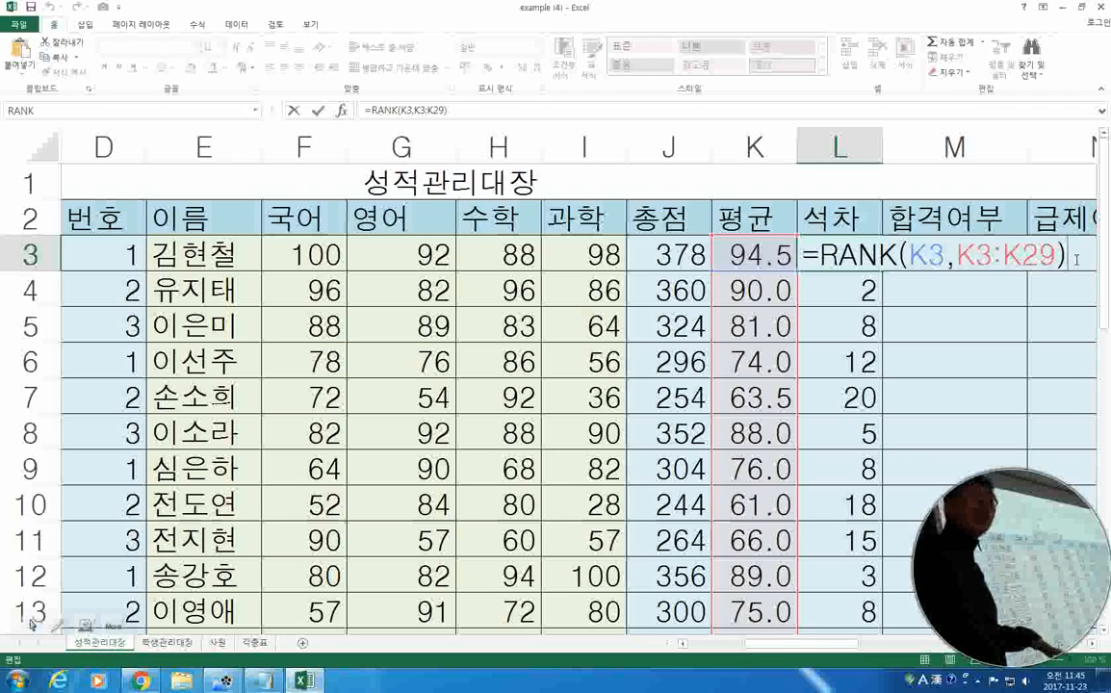
{"action": "key", "text": "Return"}
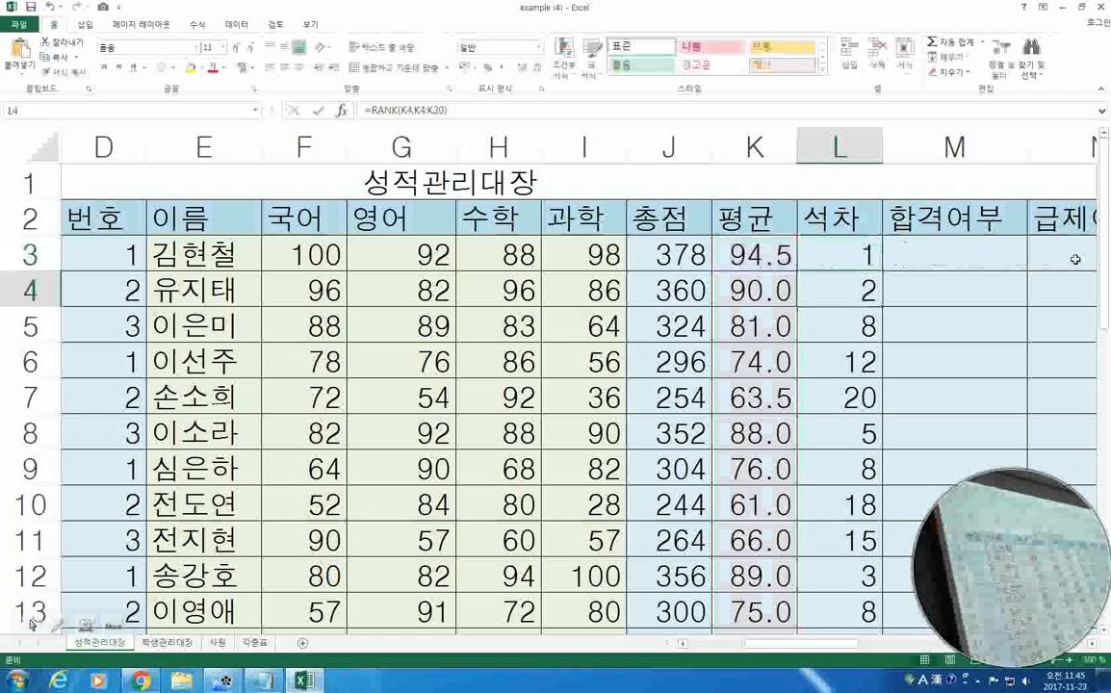
Check how the Ref range has shifted in the copied RANK formula in L29, leaving it unchanged
{"action": "scroll", "coordinate": [1004, 274], "scroll_direction": "down", "scroll_amount": 8}
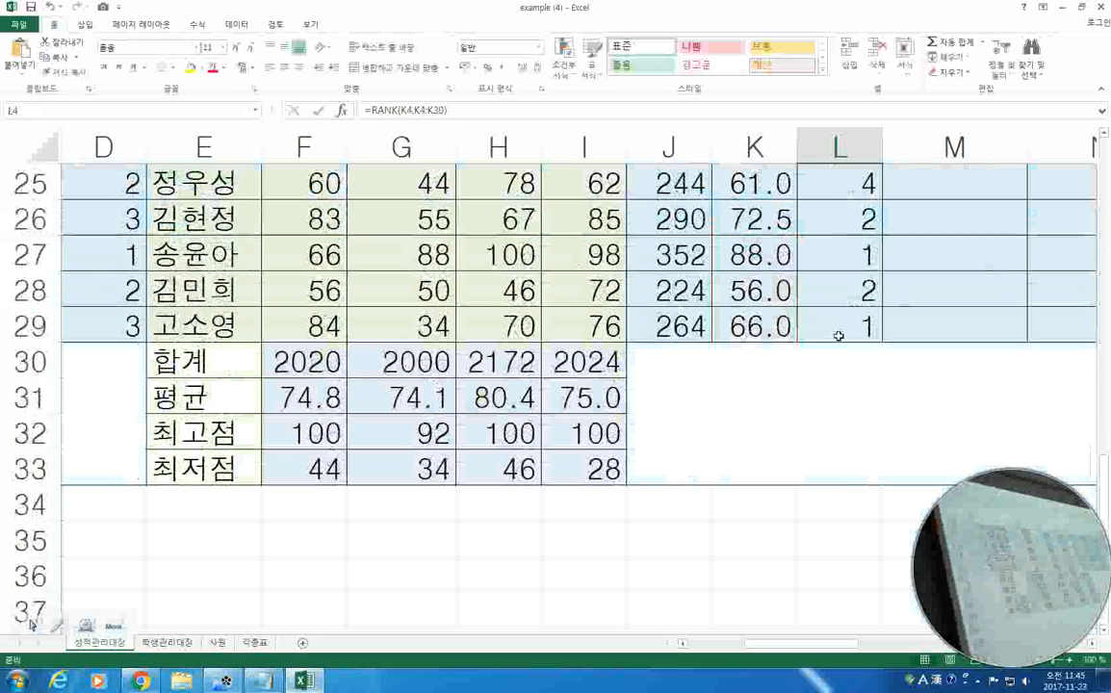
{"action": "double_click", "coordinate": [838, 336]}
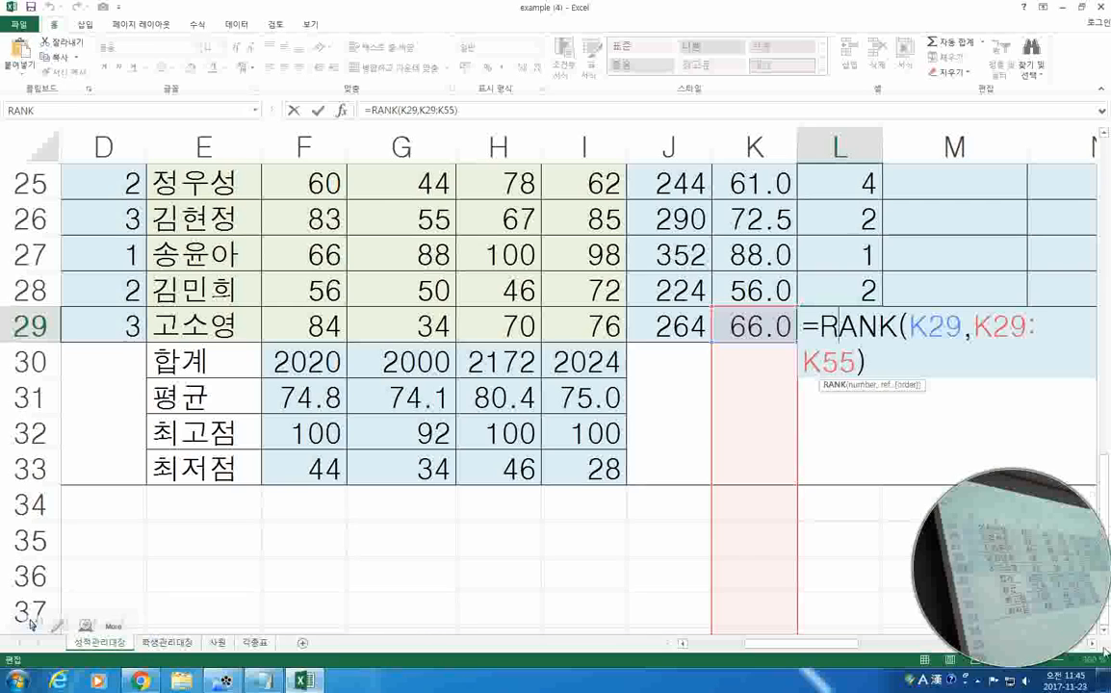
{"action": "left_click", "coordinate": [1031, 336]}
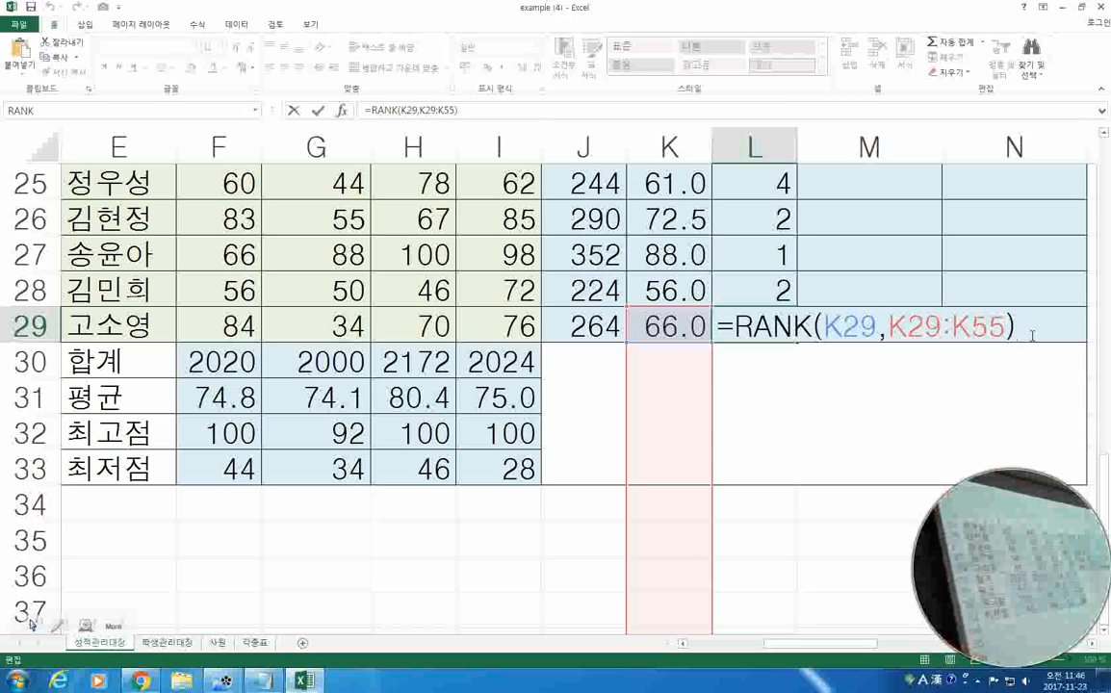
{"action": "key", "text": "Return"}
In the RANK formula in L3, make the start of the Ref range absolute as $K$3
{"action": "key", "text": "Up"}
{"action": "key", "text": "Up"}
{"action": "key", "text": "Up"}
{"action": "key", "text": "Up"}
{"action": "key", "text": "Up"}
{"action": "key", "text": "Up"}
{"action": "key", "text": "Up"}
{"action": "key", "text": "Up"}
{"action": "key", "text": "Up"}
{"action": "key", "text": "Up"}
{"action": "key", "text": "Up"}
{"action": "key", "text": "Up"}
{"action": "key", "text": "Up"}
{"action": "key", "text": "Up"}
{"action": "key", "text": "Up"}
{"action": "key", "text": "Up"}
{"action": "key", "text": "Up"}
{"action": "key", "text": "Up"}
{"action": "key", "text": "Up"}
{"action": "key", "text": "Up"}
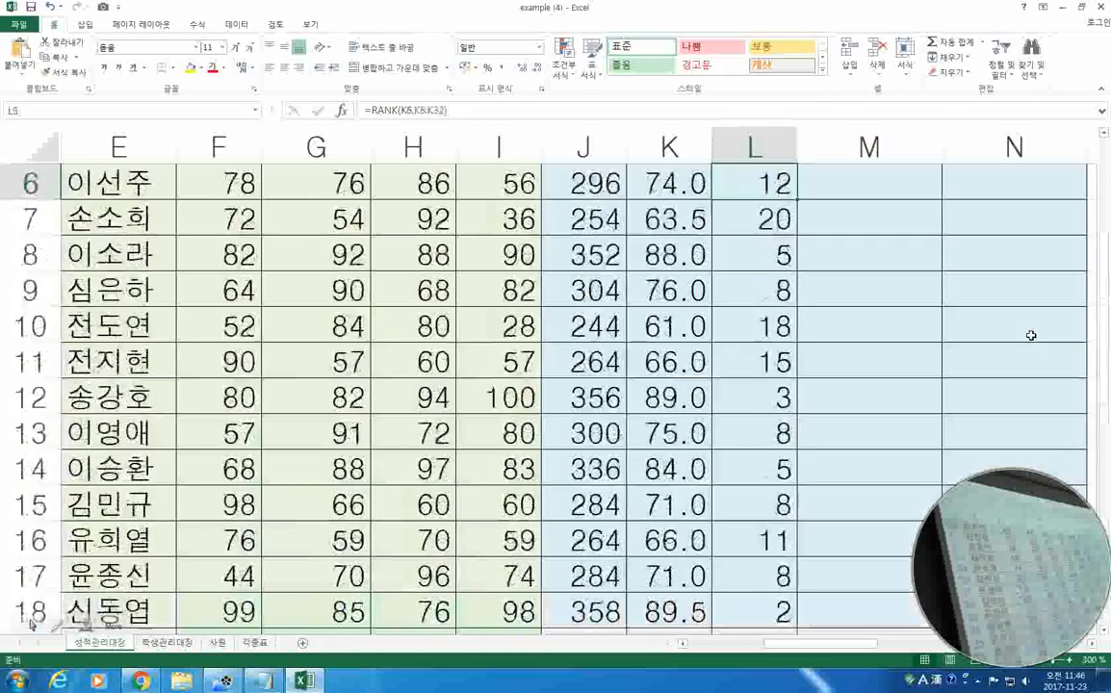
{"action": "key", "text": "Up"}
{"action": "key", "text": "Up"}
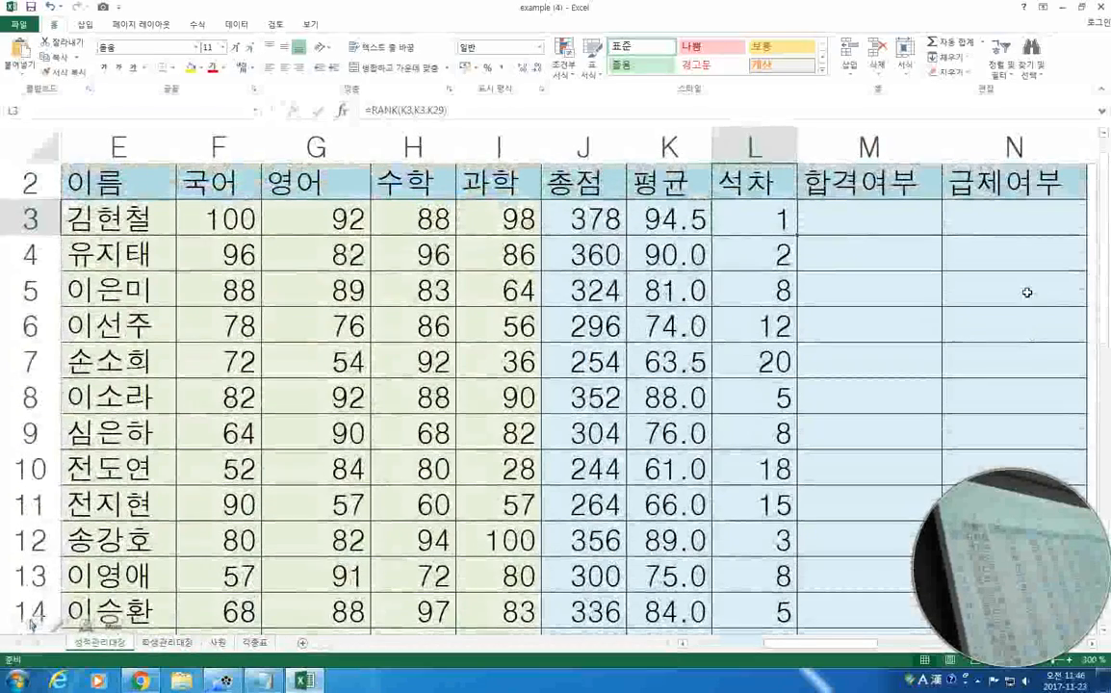
{"action": "double_click", "coordinate": [750, 225]}
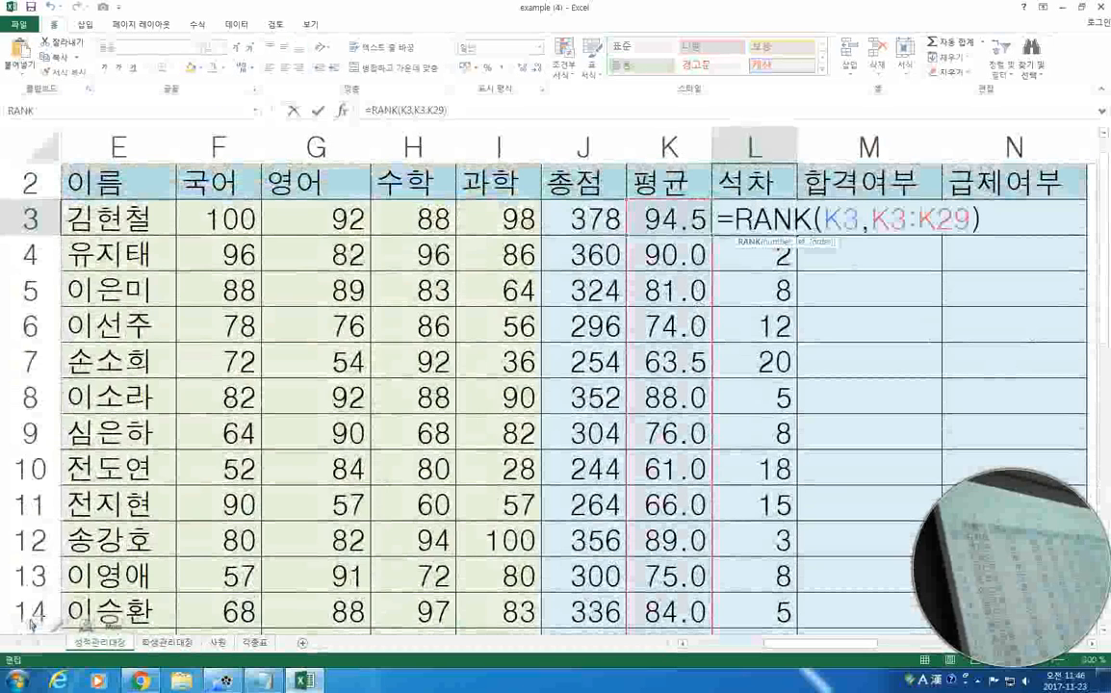
{"action": "scroll", "coordinate": [853, 323], "scroll_direction": "right", "scroll_amount": 1}
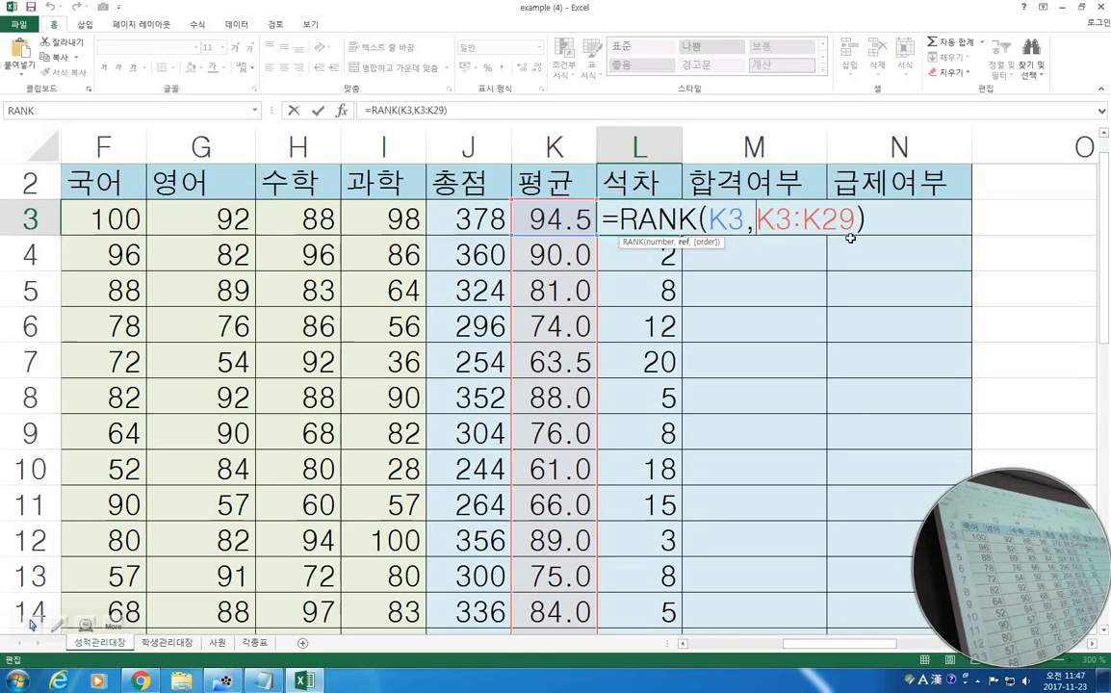
{"action": "type", "text": "$"}
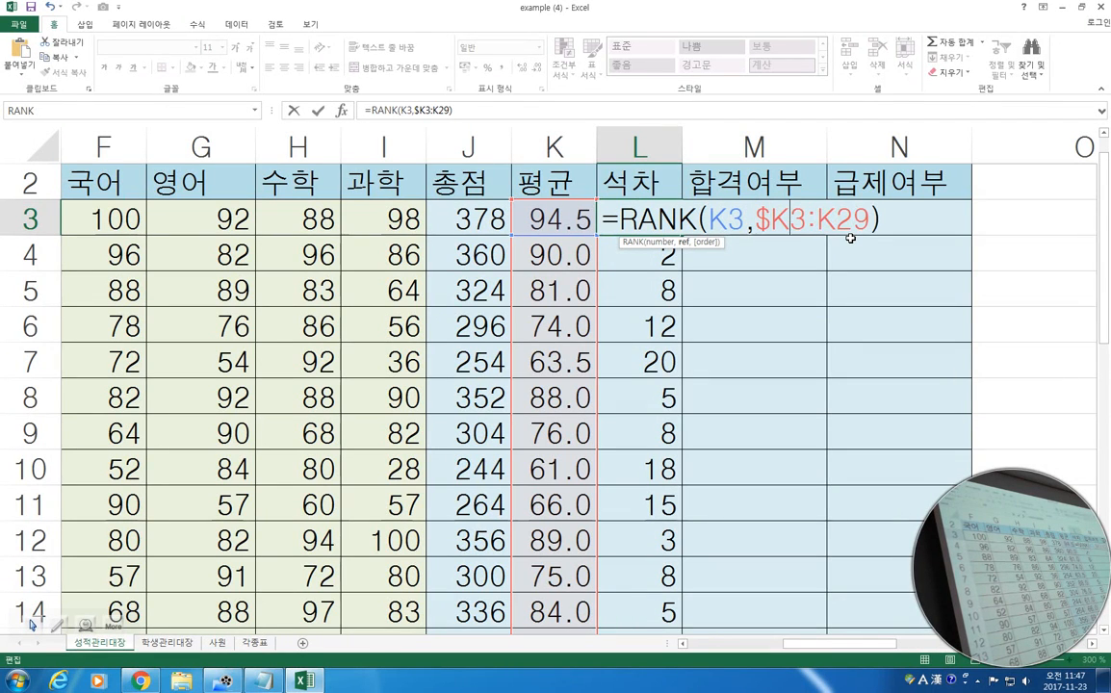
{"action": "key", "text": "Right"}
{"action": "type", "text": "$"}
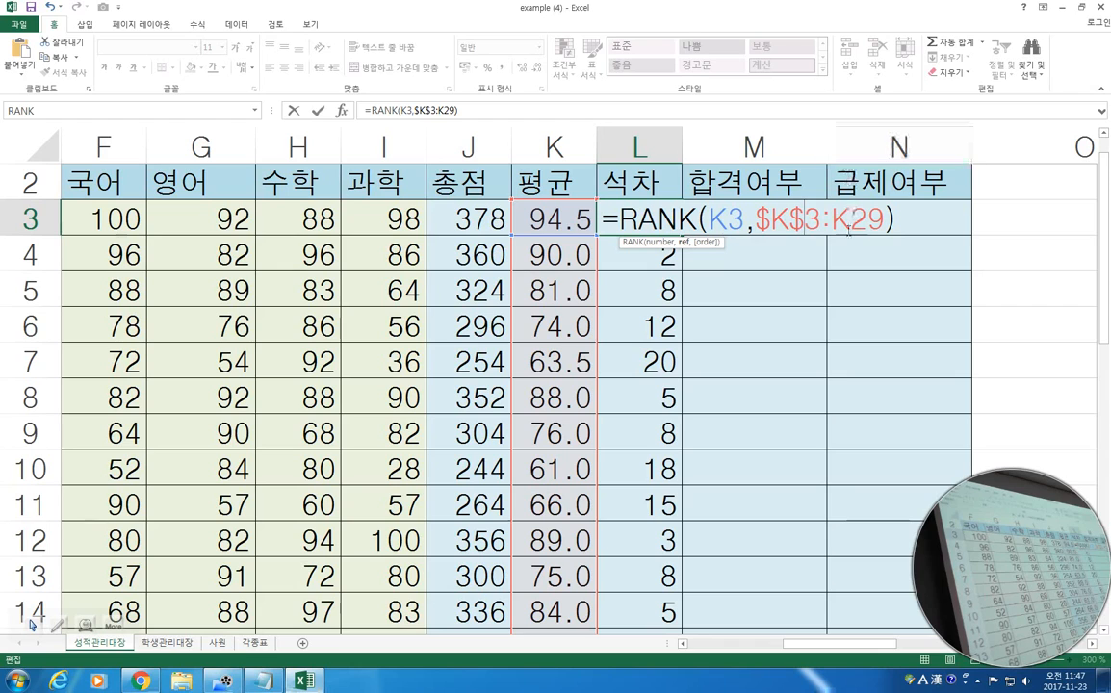
Make the end of the range absolute as $K$29 and fill the corrected RANK formula from L3 down to L29
{"action": "left_click", "coordinate": [852, 222]}
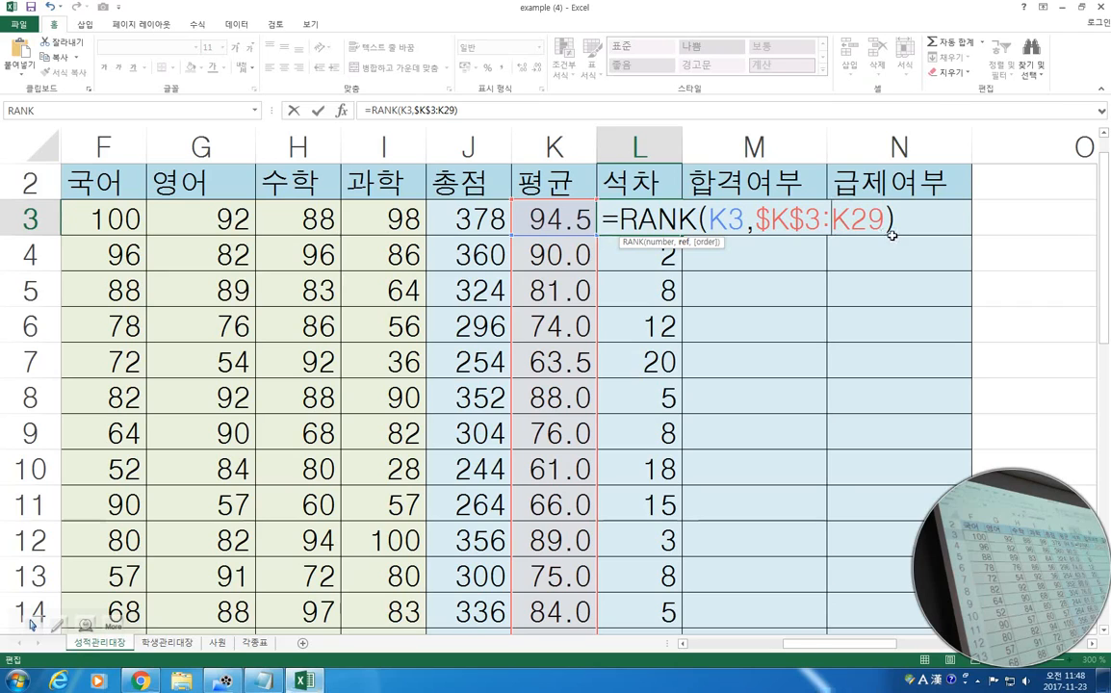
{"action": "type", "text": "$"}
{"action": "key", "text": "Right"}
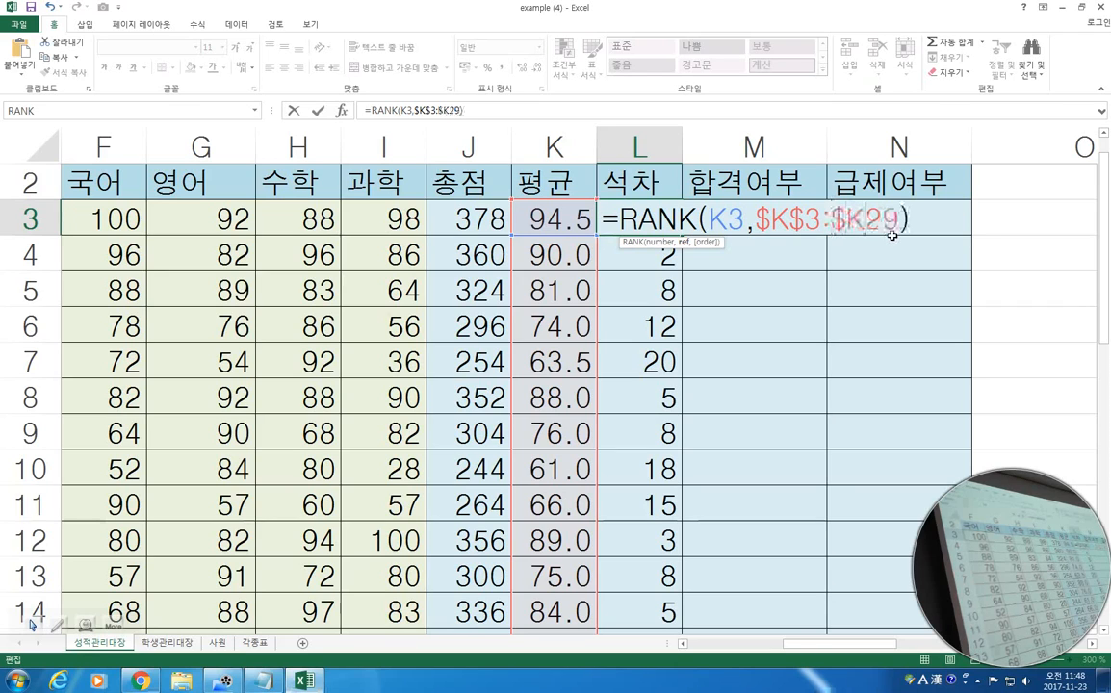
{"action": "type", "text": "$"}
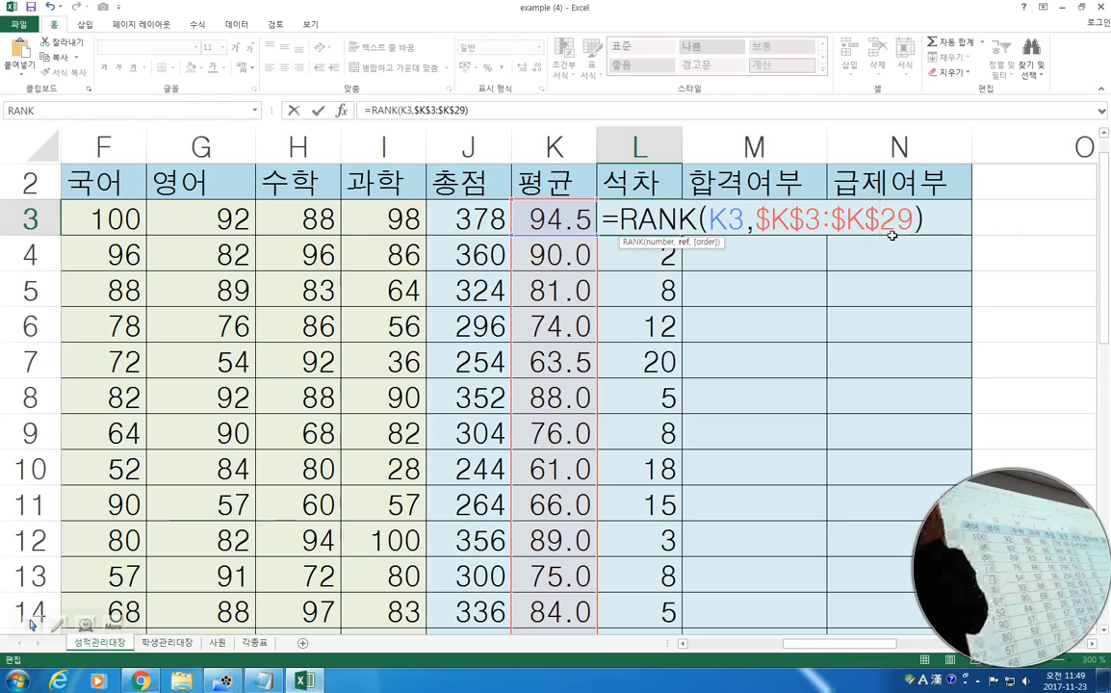
{"action": "key", "text": "ctrl+Return"}
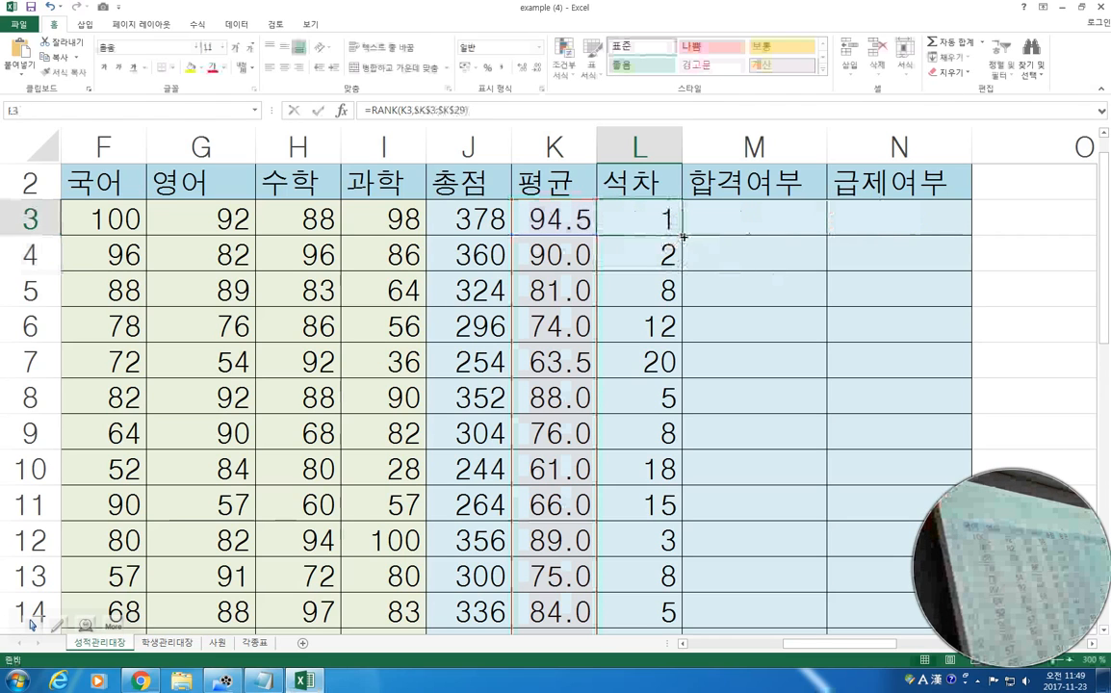
{"action": "left_click_drag", "start_coordinate": [682, 236], "coordinate": [684, 558]}
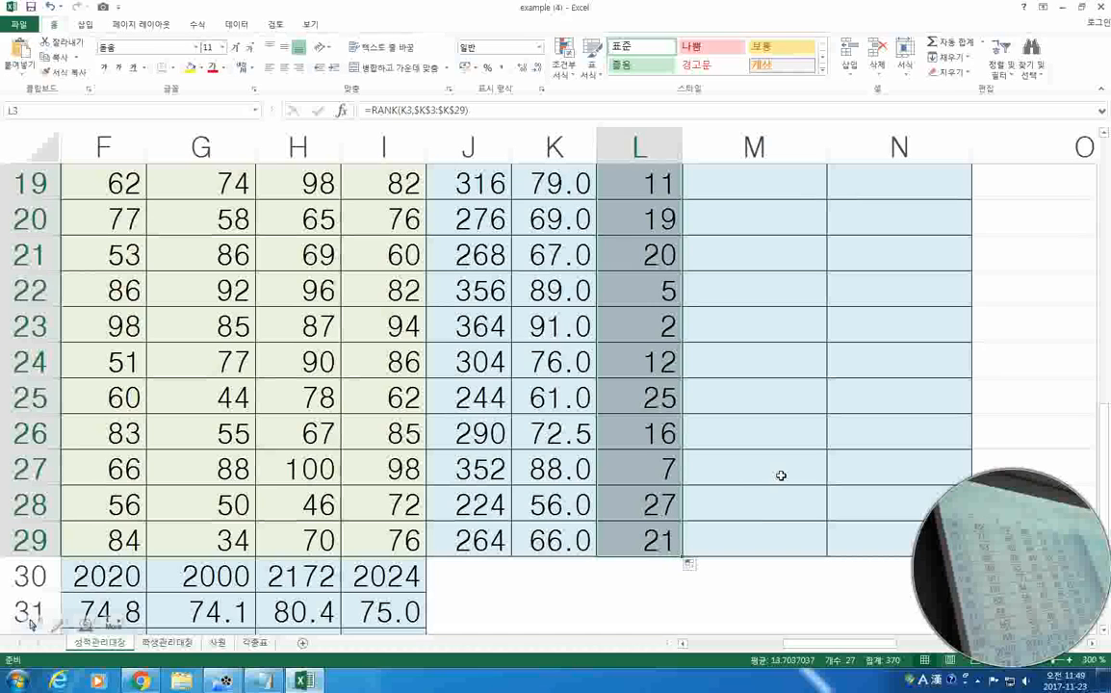
Examine the references in the refilled RANK formula in L29, leaving the formula unchanged
{"action": "double_click", "coordinate": [630, 539]}
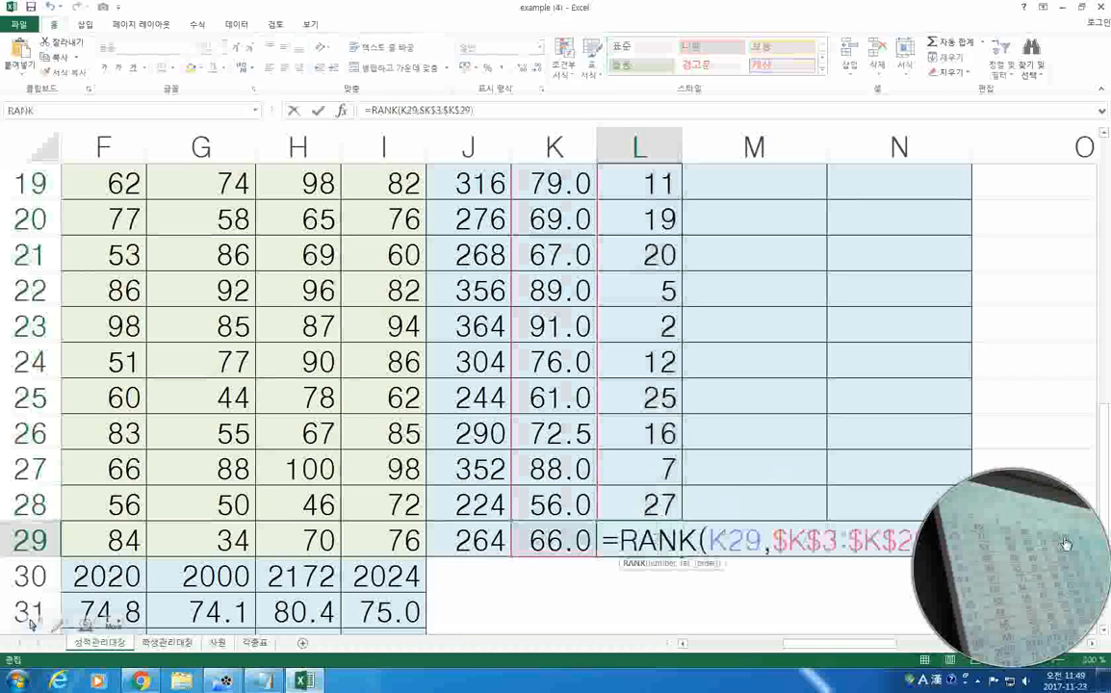
{"action": "left_click", "coordinate": [1088, 642]}
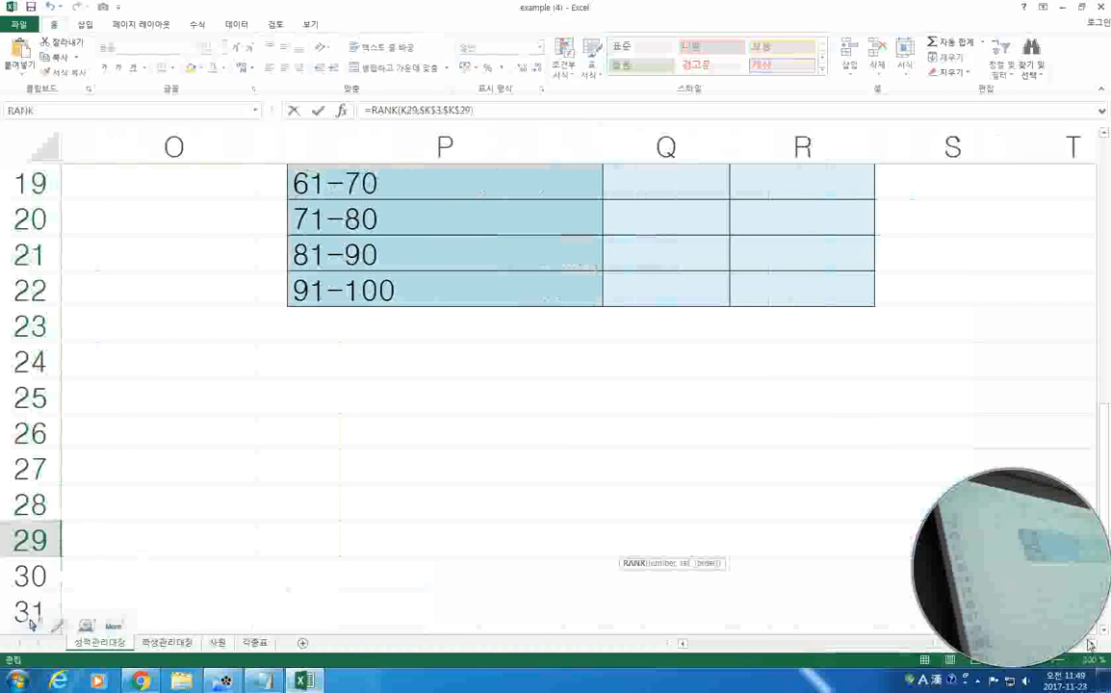
{"action": "left_click", "coordinate": [682, 643]}
{"action": "left_click", "coordinate": [682, 643]}
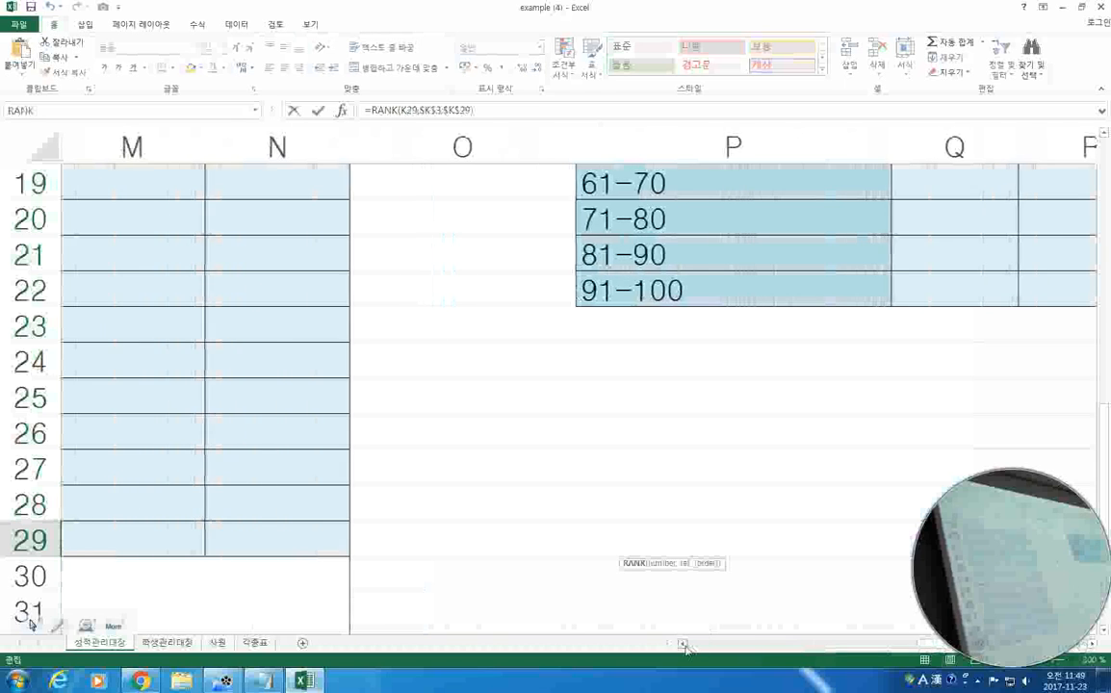
{"action": "left_click", "coordinate": [682, 643]}
{"action": "left_click", "coordinate": [682, 643]}
{"action": "left_click", "coordinate": [683, 643]}
{"action": "left_click", "coordinate": [682, 643]}
{"action": "left_click", "coordinate": [682, 642]}
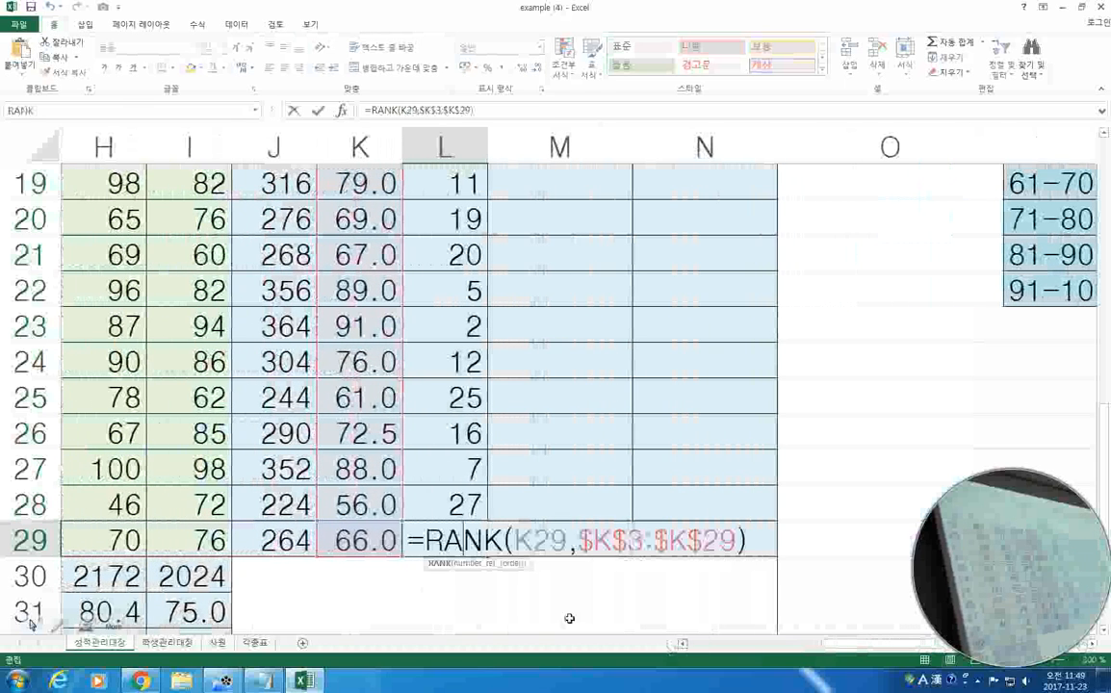
{"action": "left_click", "coordinate": [763, 540]}
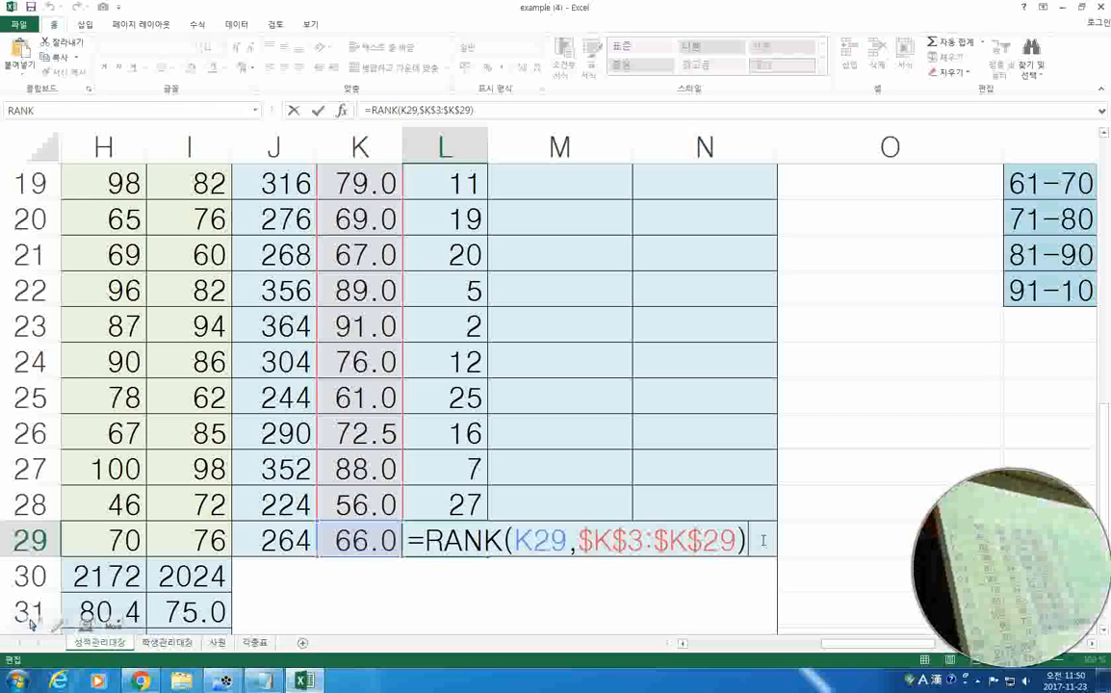
{"action": "key", "text": "Return"}
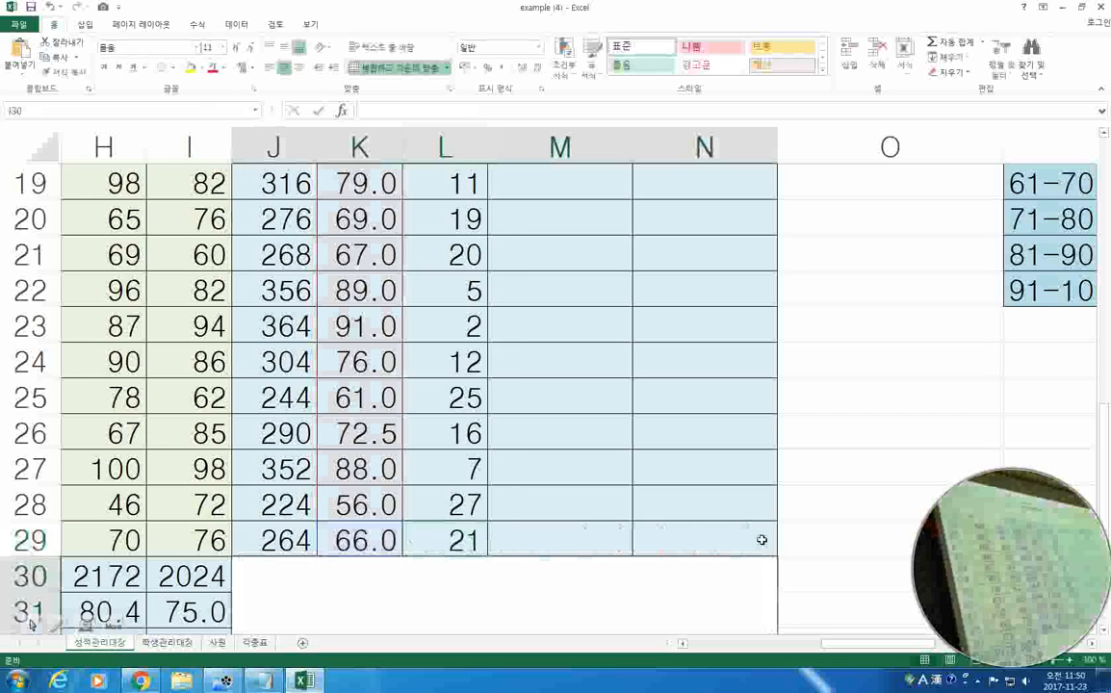
Go back to the first student's row and select M3 in the 합격여부 column
{"action": "key", "text": "Up"}
{"action": "key", "text": "Up"}
{"action": "key", "text": "Up"}
{"action": "key", "text": "Up"}
{"action": "key", "text": "Up"}
{"action": "key", "text": "Up"}
{"action": "key", "text": "Up"}
{"action": "key", "text": "Up"}
{"action": "key", "text": "Up"}
{"action": "key", "text": "Up"}
{"action": "key", "text": "Up"}
{"action": "key", "text": "Up"}
{"action": "key", "text": "Up"}
{"action": "key", "text": "Up"}
{"action": "key", "text": "Up"}
{"action": "key", "text": "Up"}
{"action": "key", "text": "Up"}
{"action": "key", "text": "Up"}
{"action": "key", "text": "Up"}
{"action": "key", "text": "Up"}
{"action": "key", "text": "Up"}
{"action": "key", "text": "Up"}
{"action": "key", "text": "Up"}
{"action": "key", "text": "Up"}
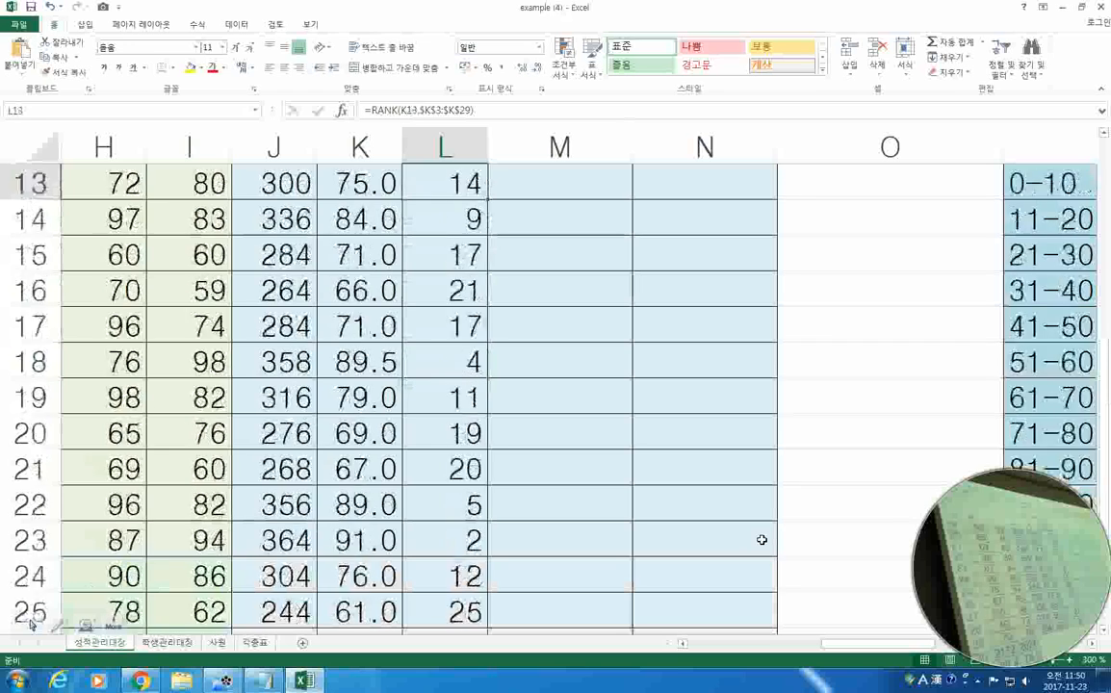
{"action": "key", "text": "Down"}
{"action": "key", "text": "Right"}
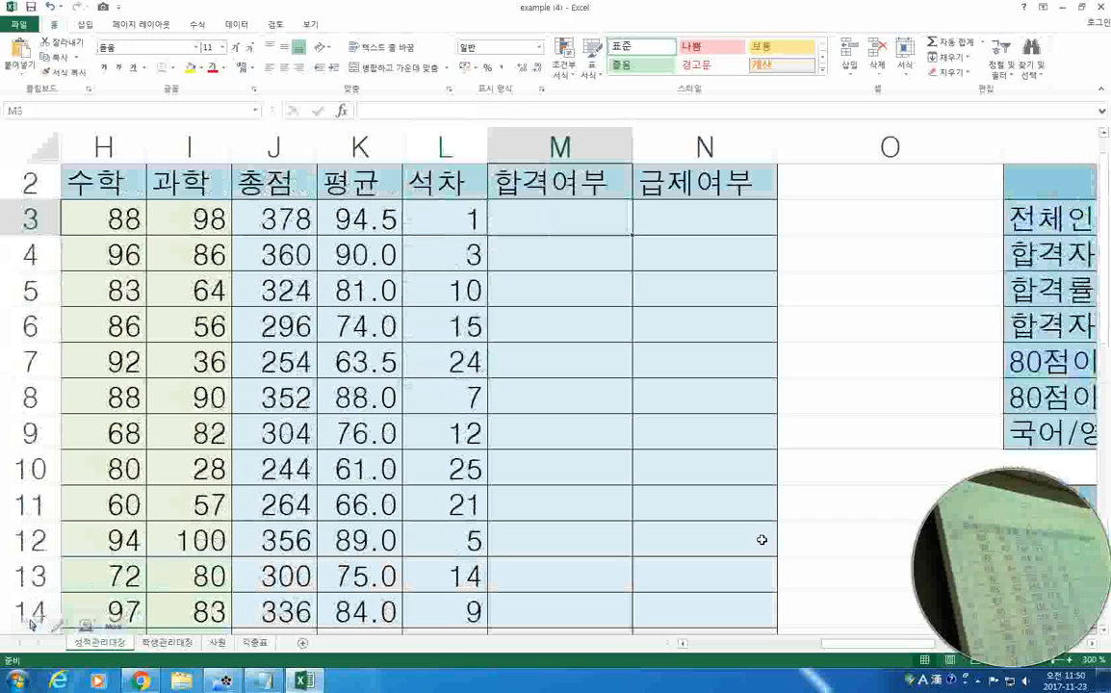